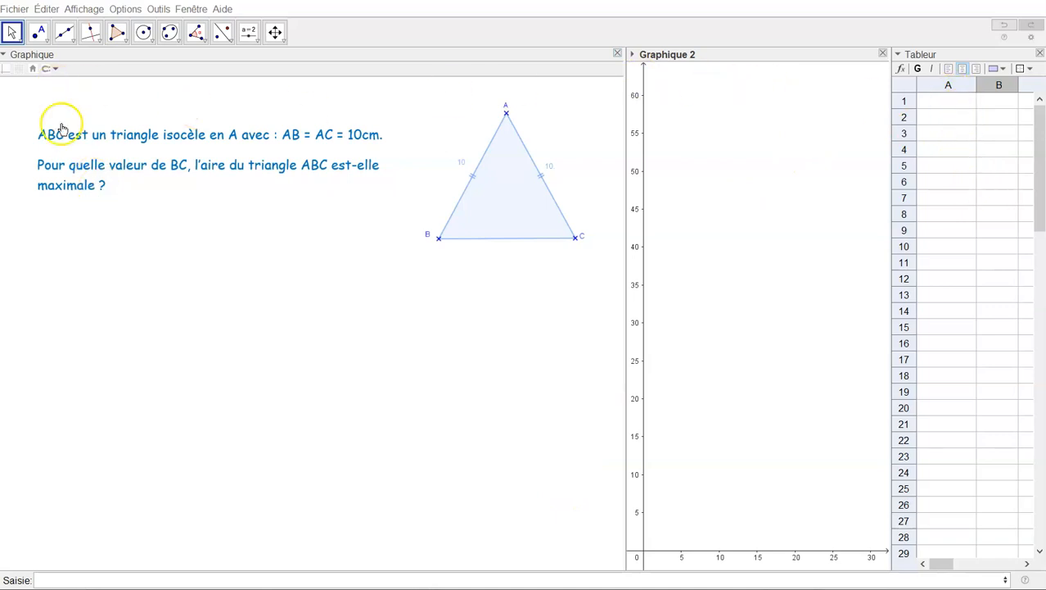
Draw a roughly horizontal segment about 9.4 units long in the empty area below the problem text
left_click(75, 41)
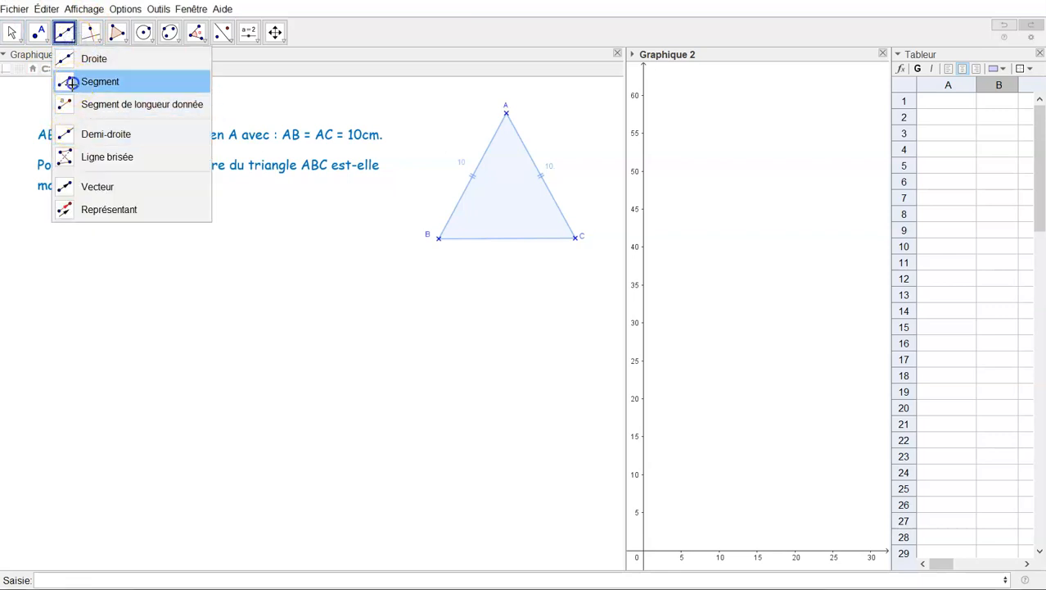
left_click(72, 82)
left_click(139, 497)
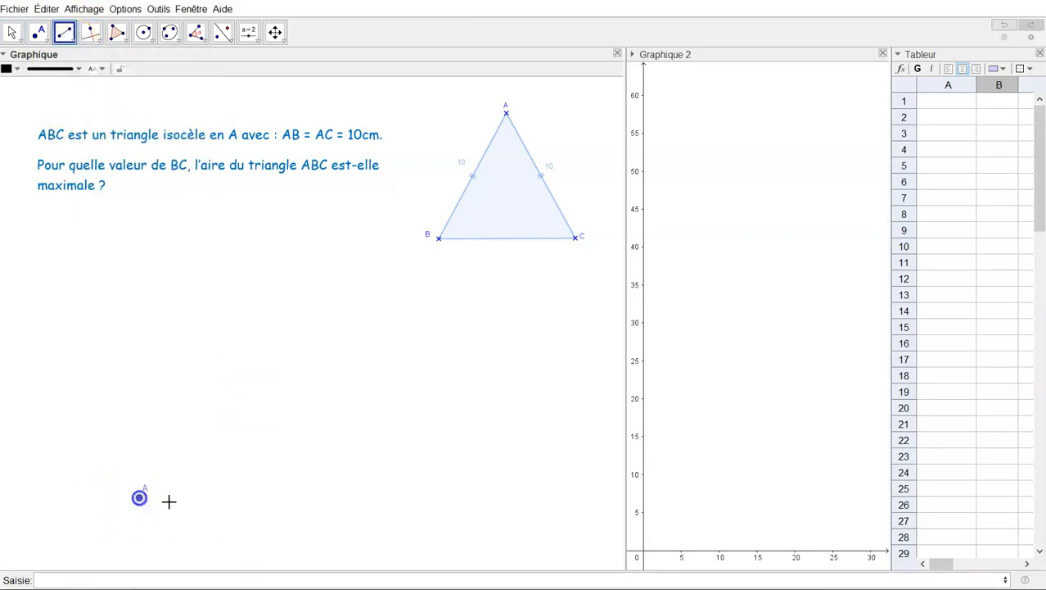
left_click(371, 497)
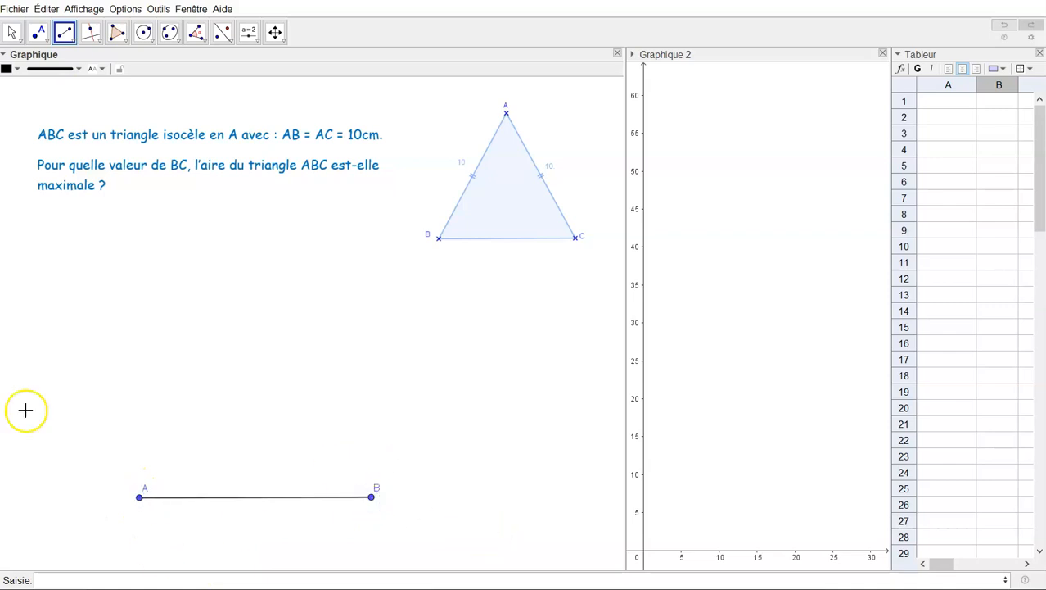
Rename the new segment's left endpoint B and its right endpoint C
left_click(10, 30)
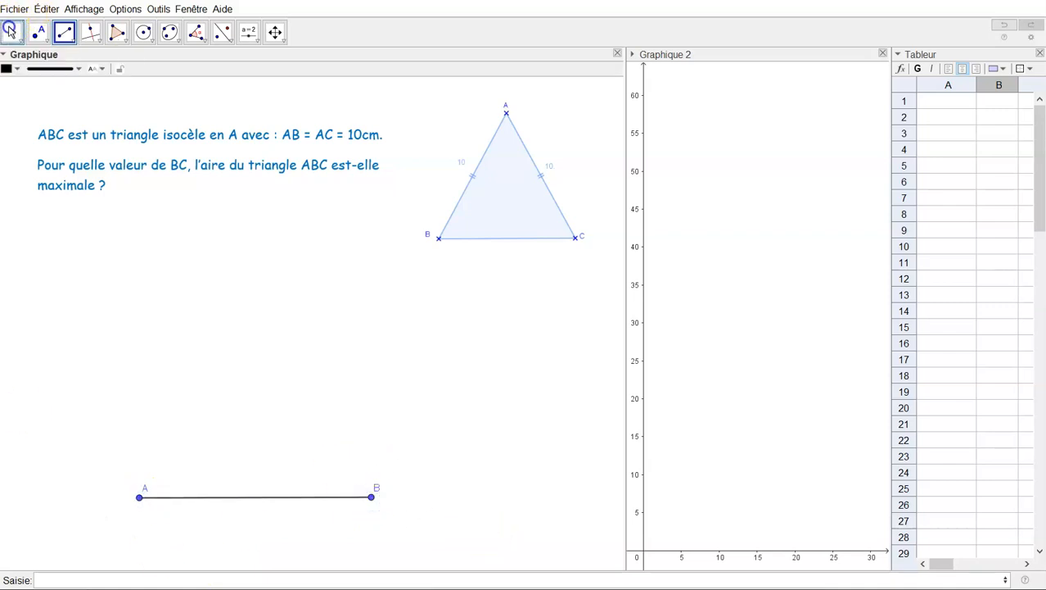
left_click(140, 495)
type("B")
key("Return")
left_click(374, 497)
type("C")
key("Return")
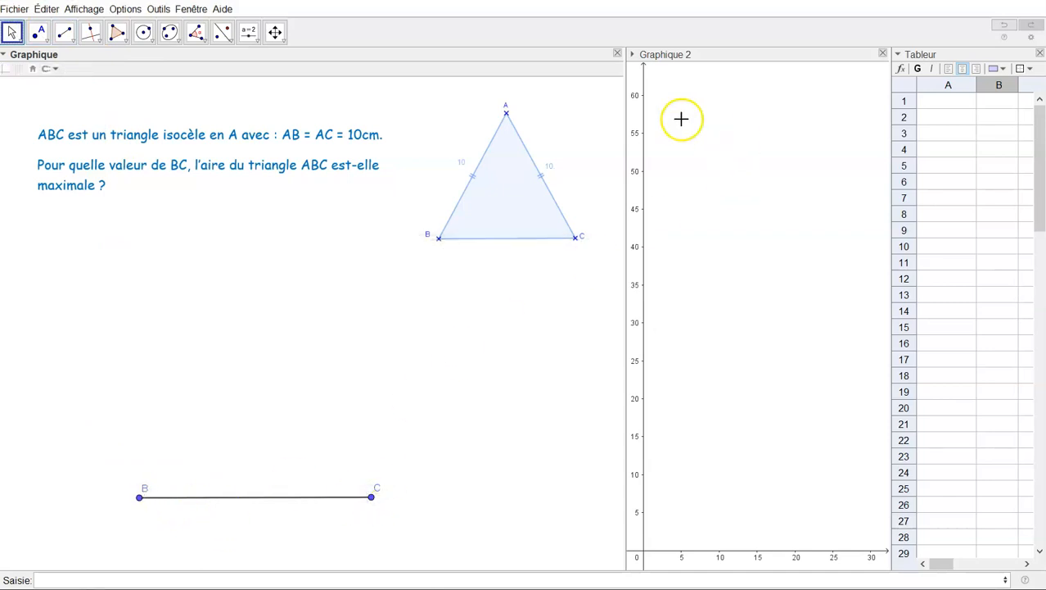
Draw circles of radius 10 centred on B and C, and place a point at their upper intersection
left_click(150, 41)
left_click(155, 77)
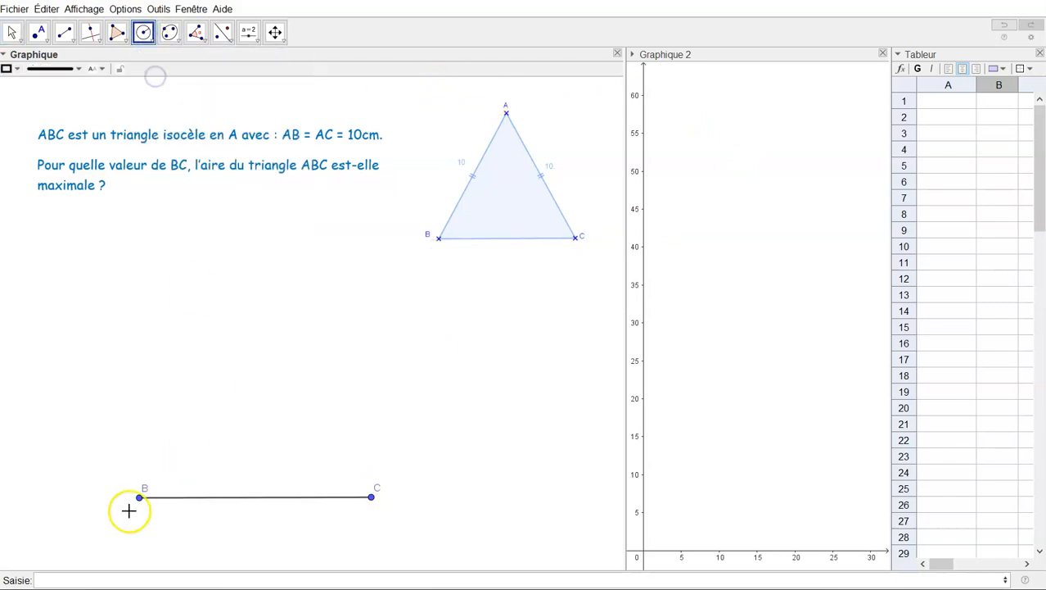
left_click(139, 497)
type("10")
key("Return")
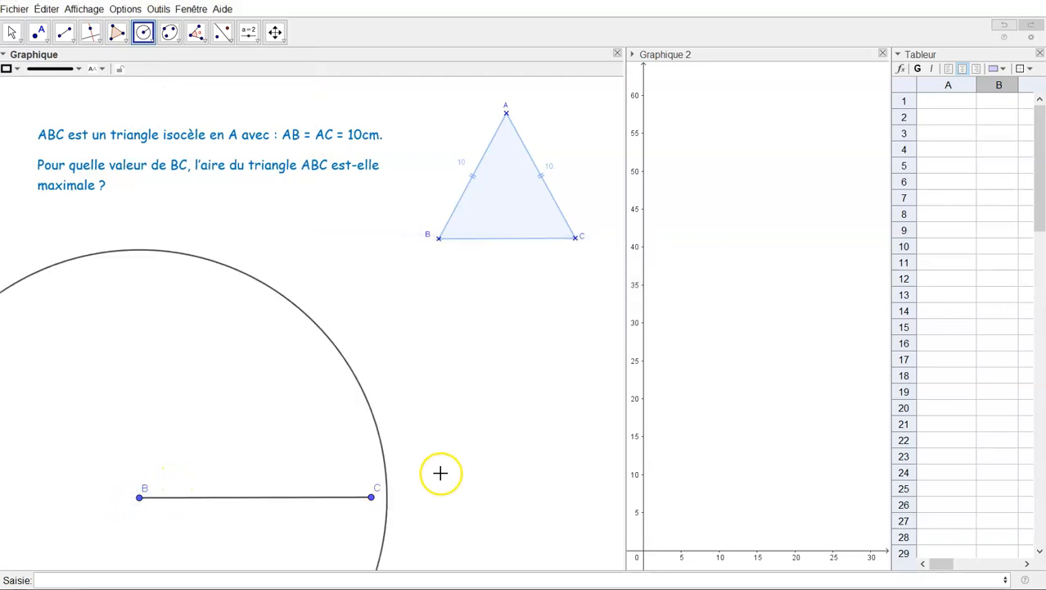
left_click(371, 497)
type("10")
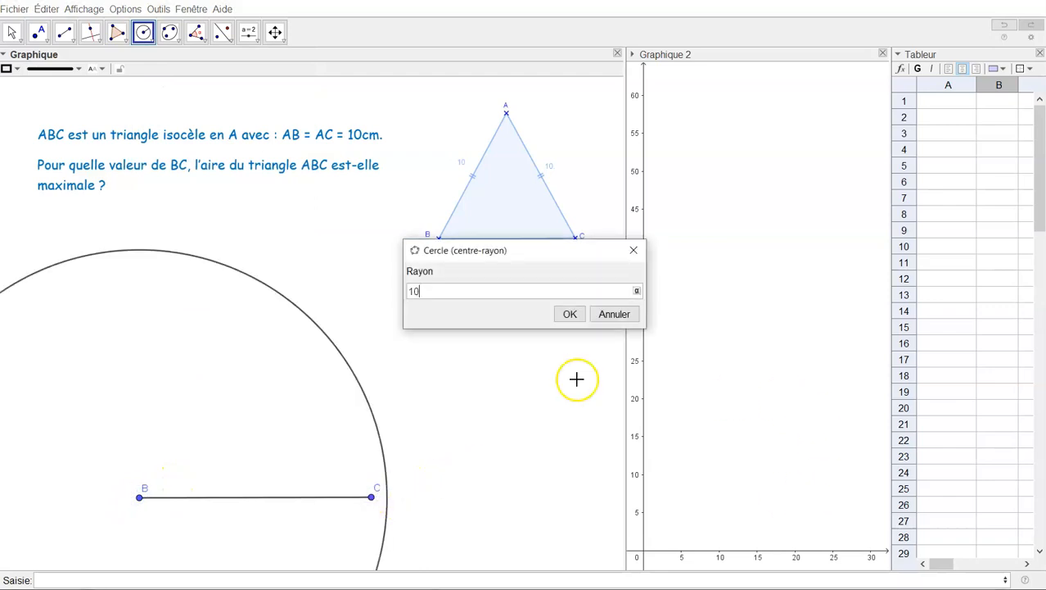
key("Return")
left_click(38, 32)
left_click(255, 280)
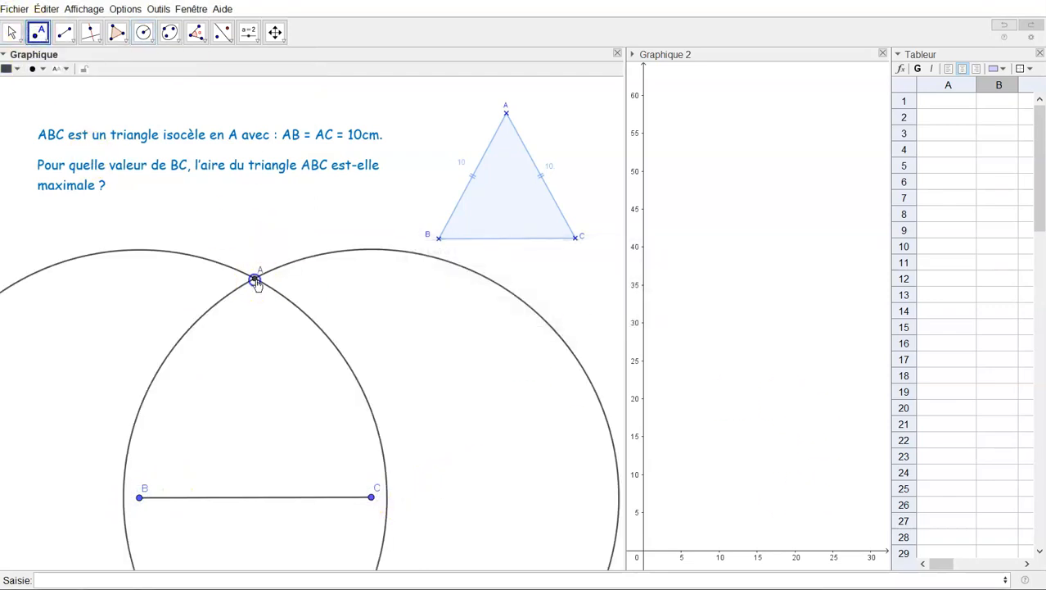
Show the Algebra view and hide both circles and segment f
left_click(85, 8)
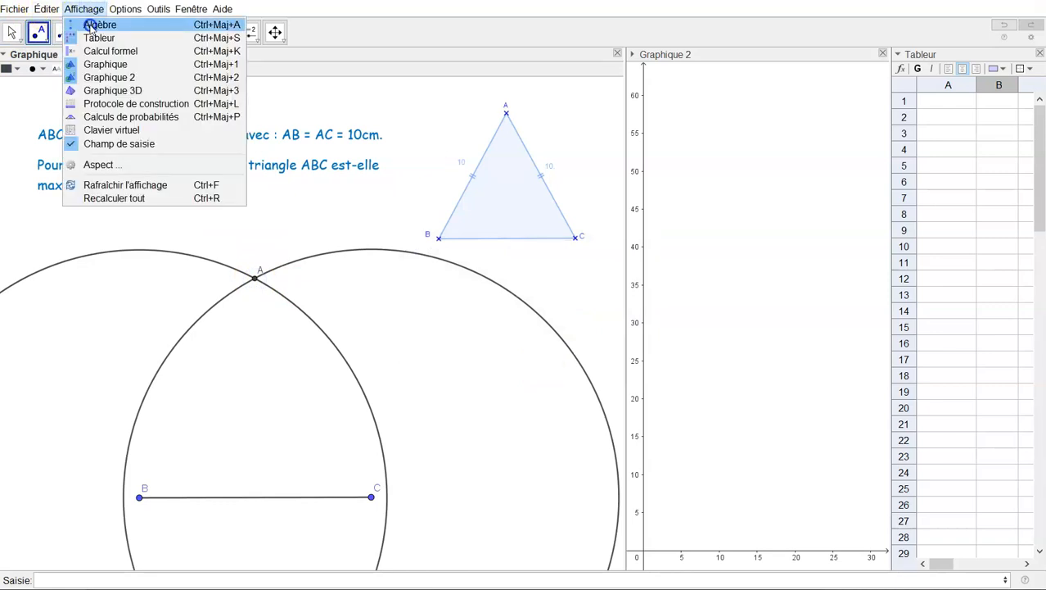
left_click(91, 25)
left_click(12, 31)
left_click(13, 90)
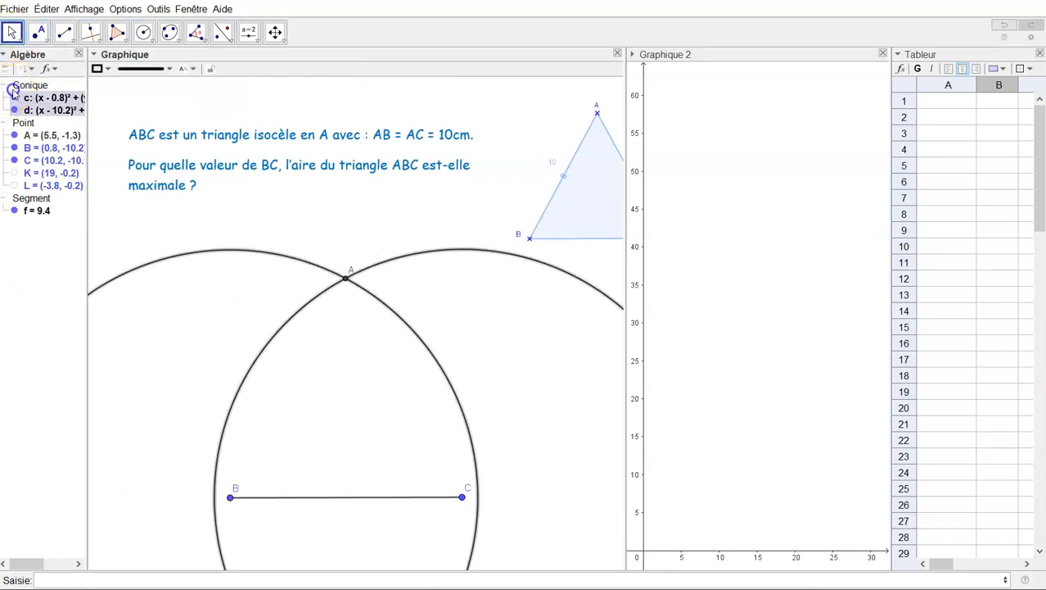
left_click(13, 97)
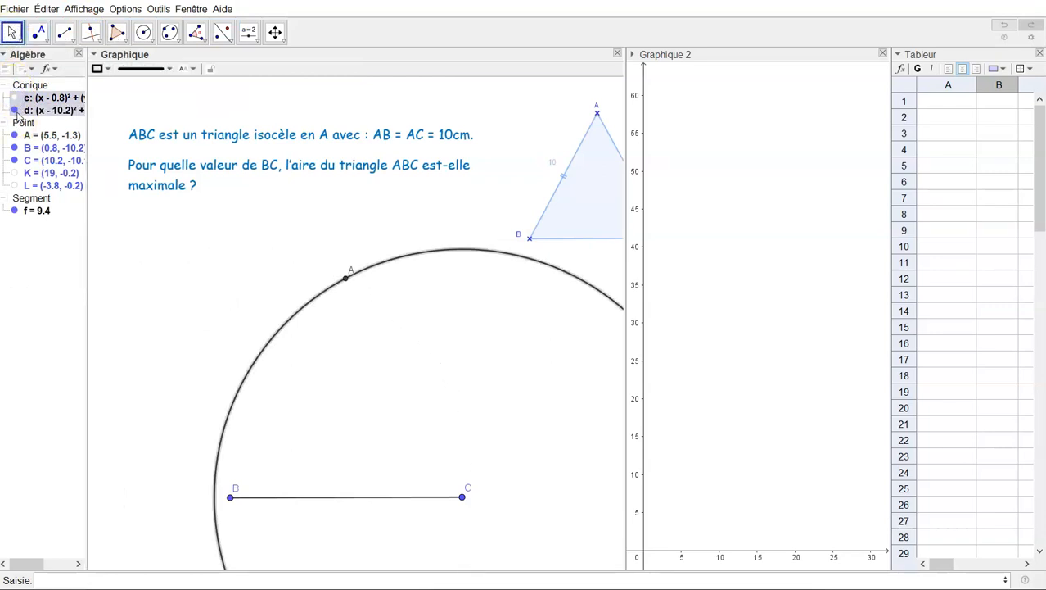
left_click(14, 110)
left_click(14, 211)
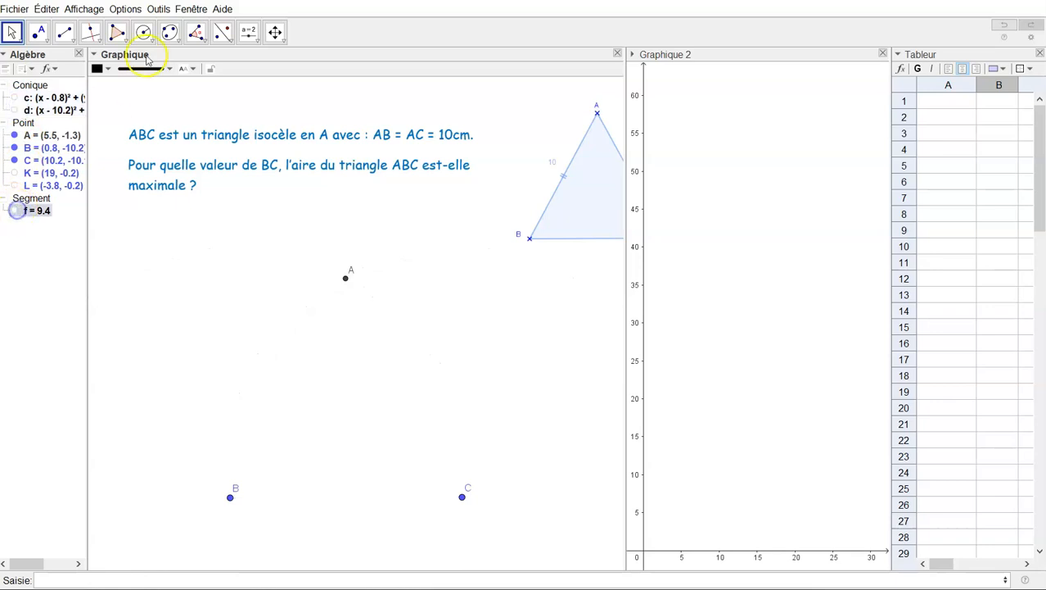
Create the triangle polygon through points B, A and C
left_click(117, 33)
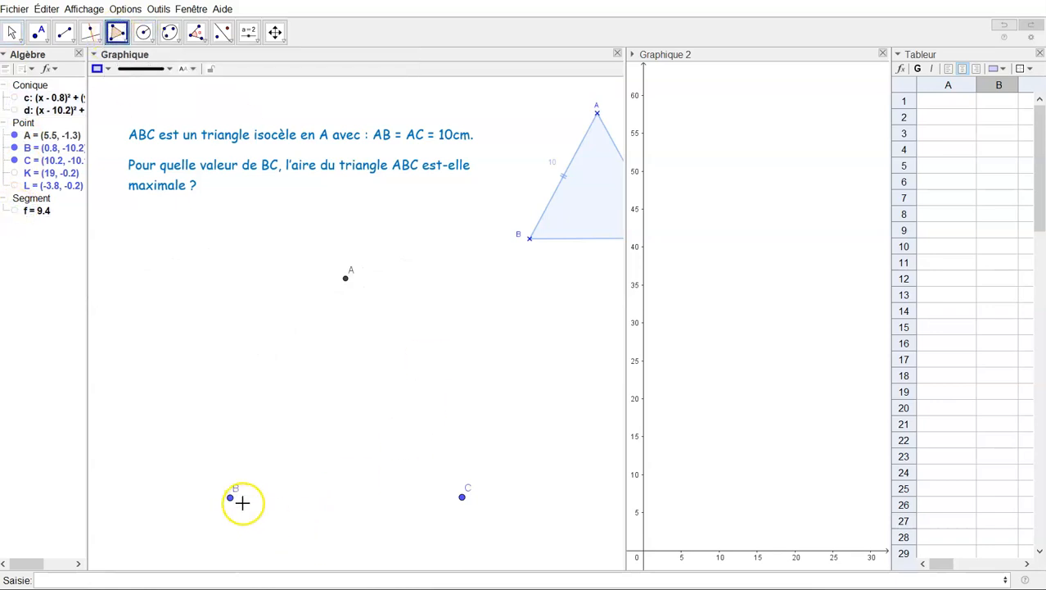
left_click(231, 497)
left_click(345, 279)
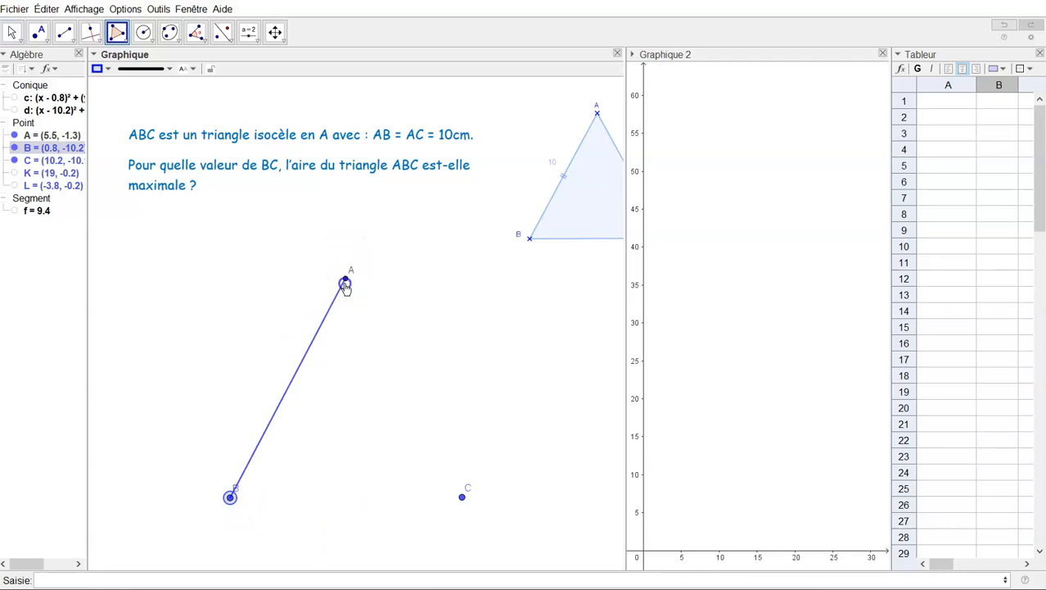
left_click(458, 496)
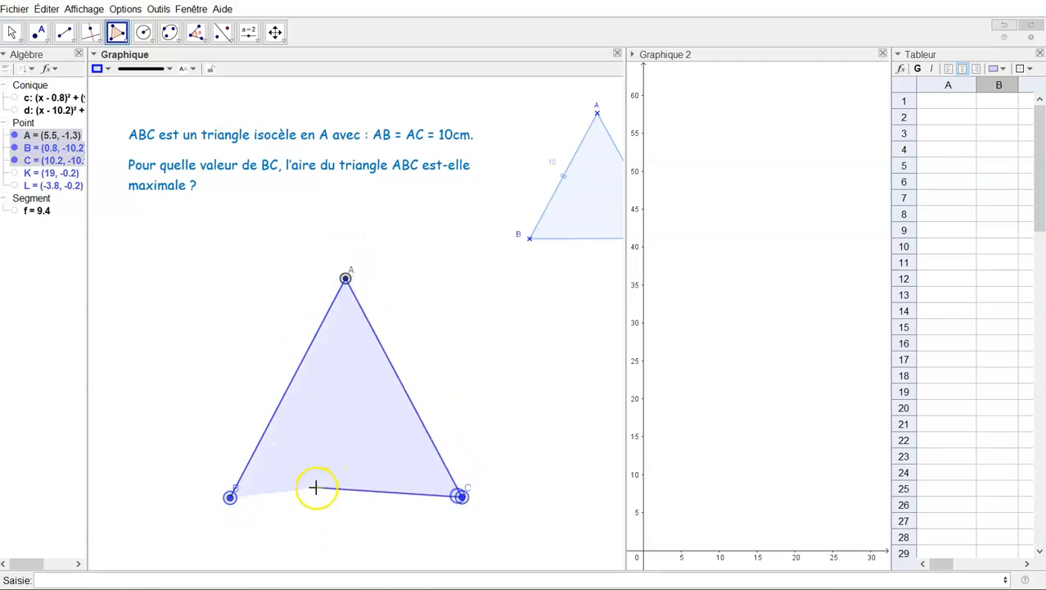
left_click(229, 493)
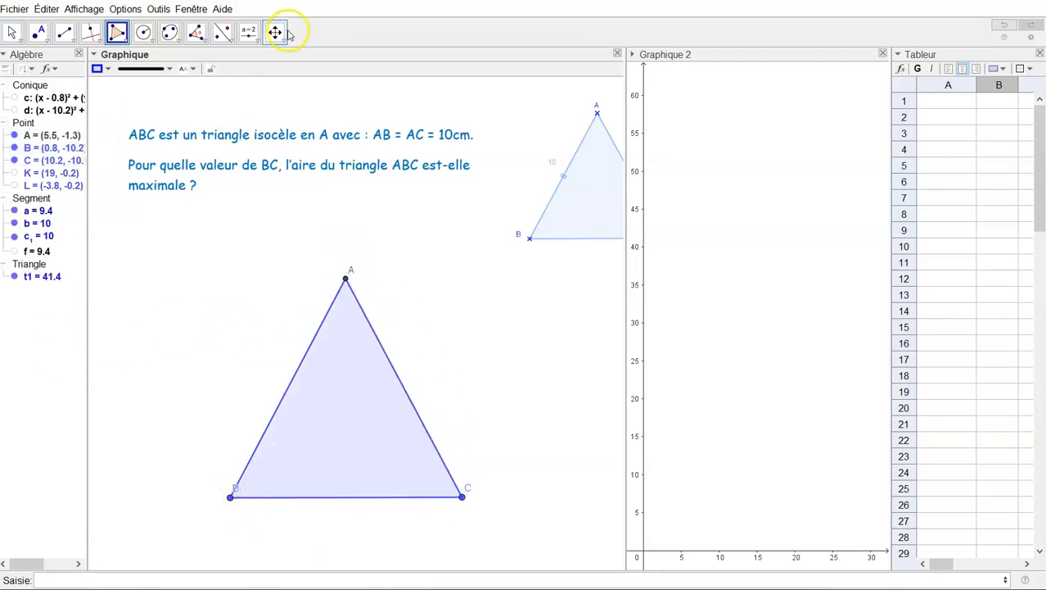
Add an area measurement label to triangle BAC
left_click(197, 38)
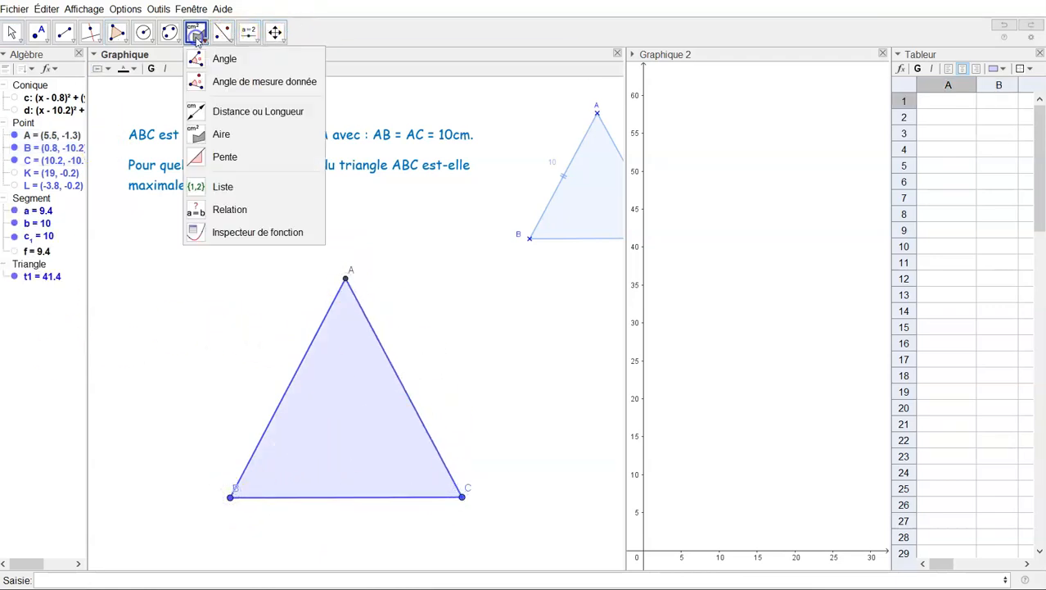
left_click(223, 135)
left_click(352, 413)
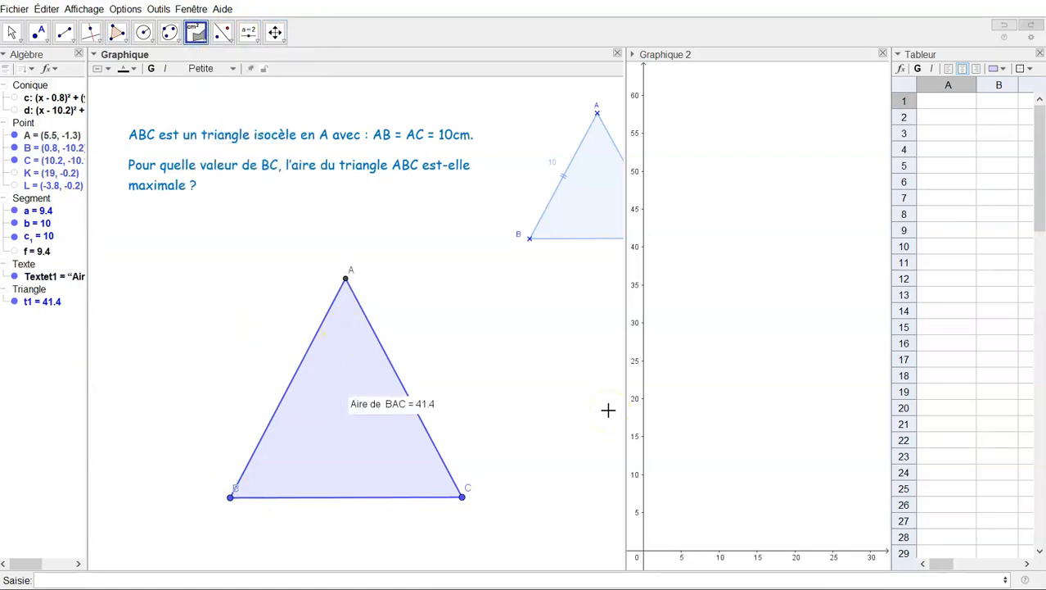
Enter the spreadsheet column headings "BC" in A1 and "aire" in B1
left_click(961, 101)
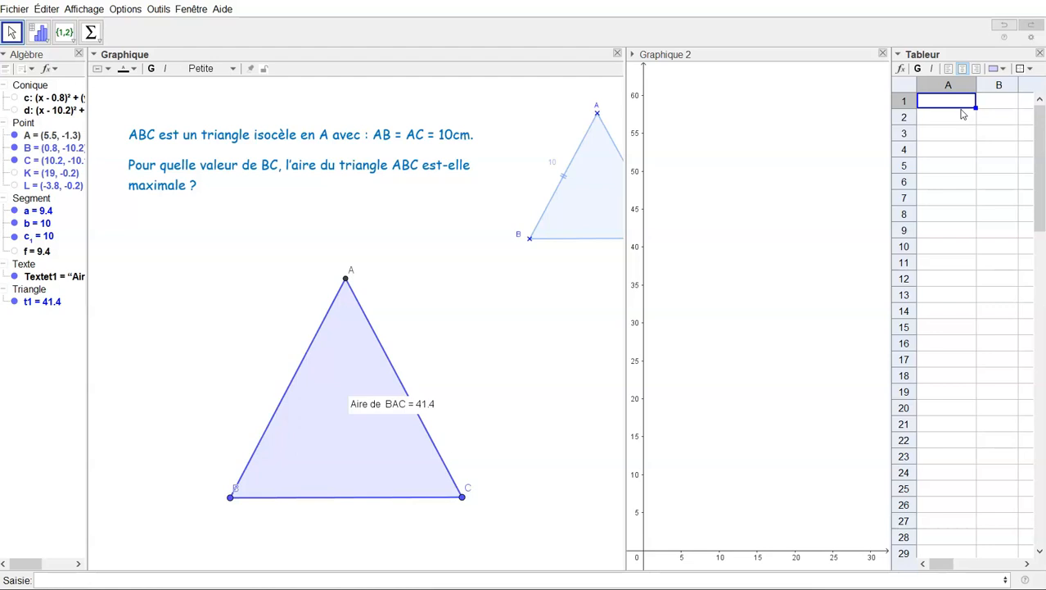
type("\"")
type("B")
type("C")
key("Return")
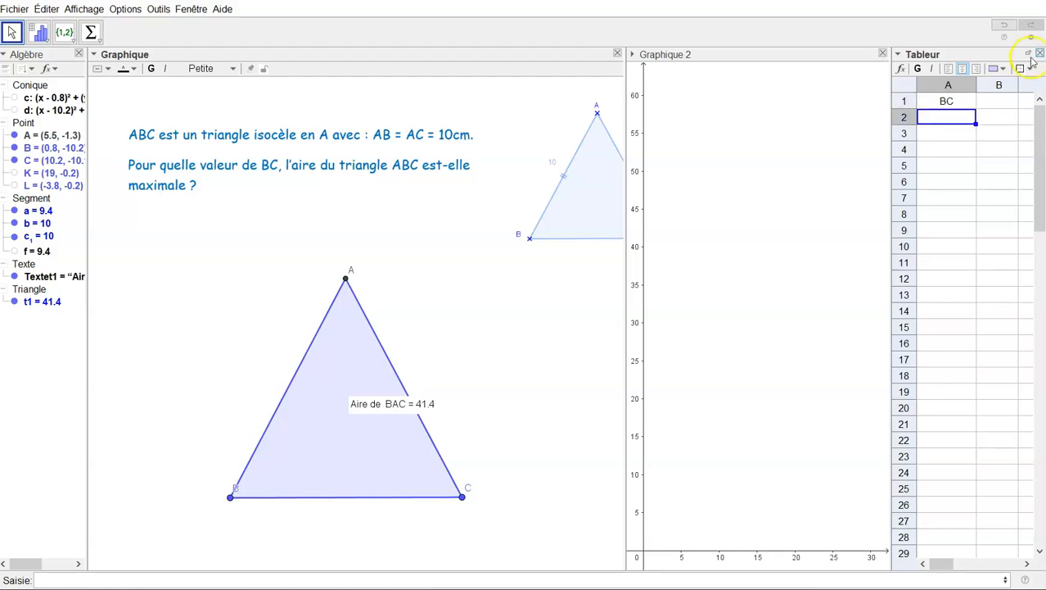
left_click(994, 98)
type("\"air")
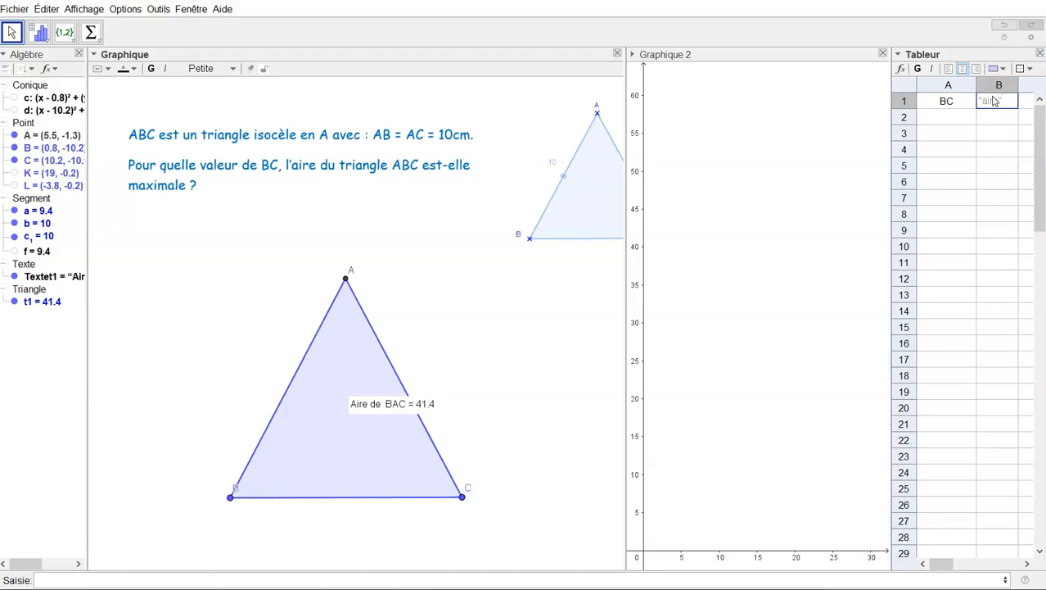
type("e")
key("Return")
Temporarily display segment f and its label to identify it as side BC, and hide it again
left_click(933, 120)
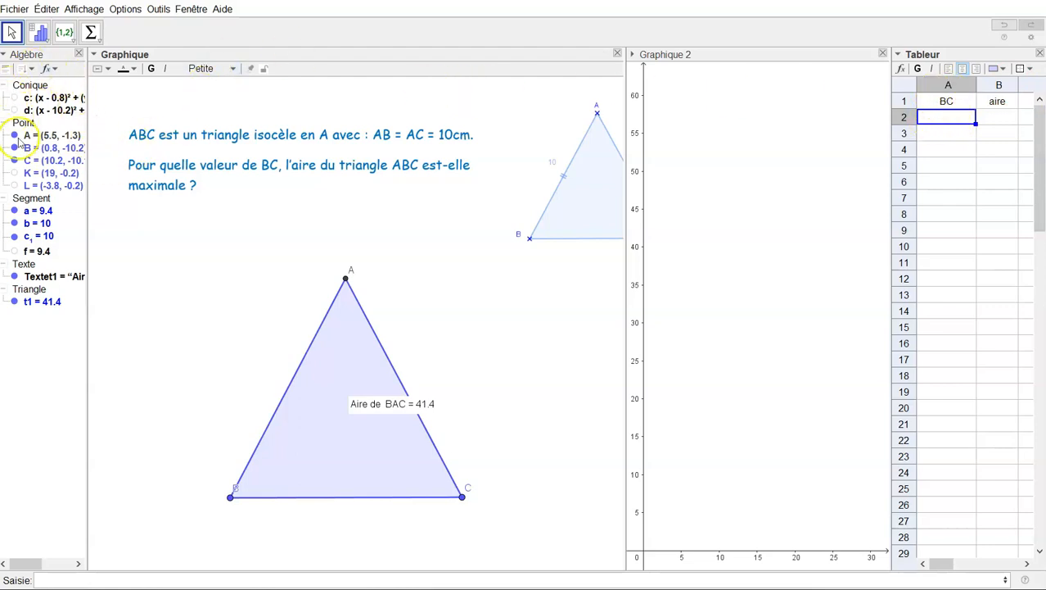
left_click(14, 250)
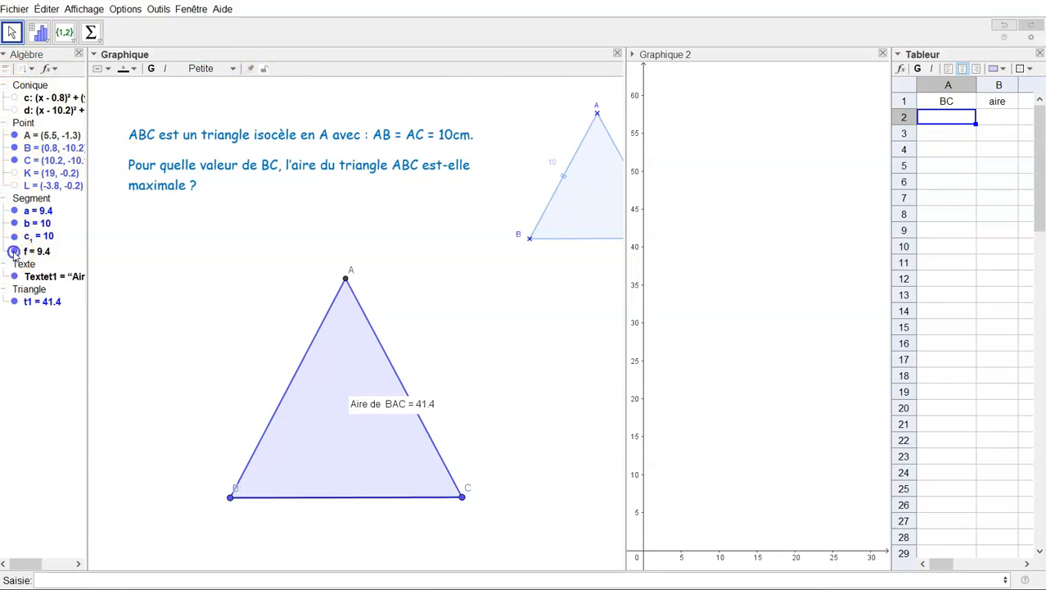
left_click(14, 251)
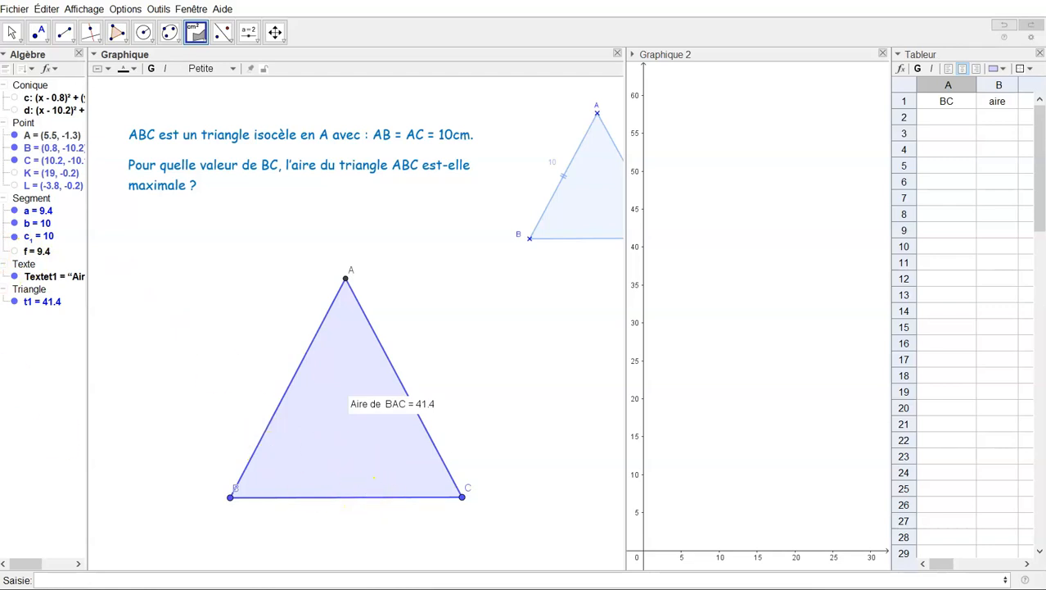
left_click(14, 250)
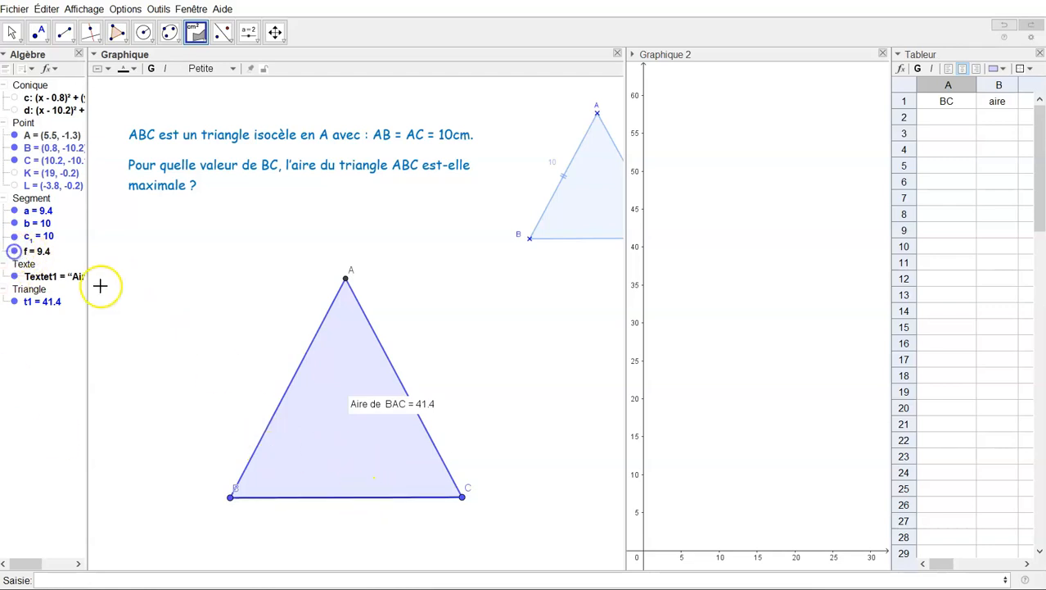
right_click(26, 252)
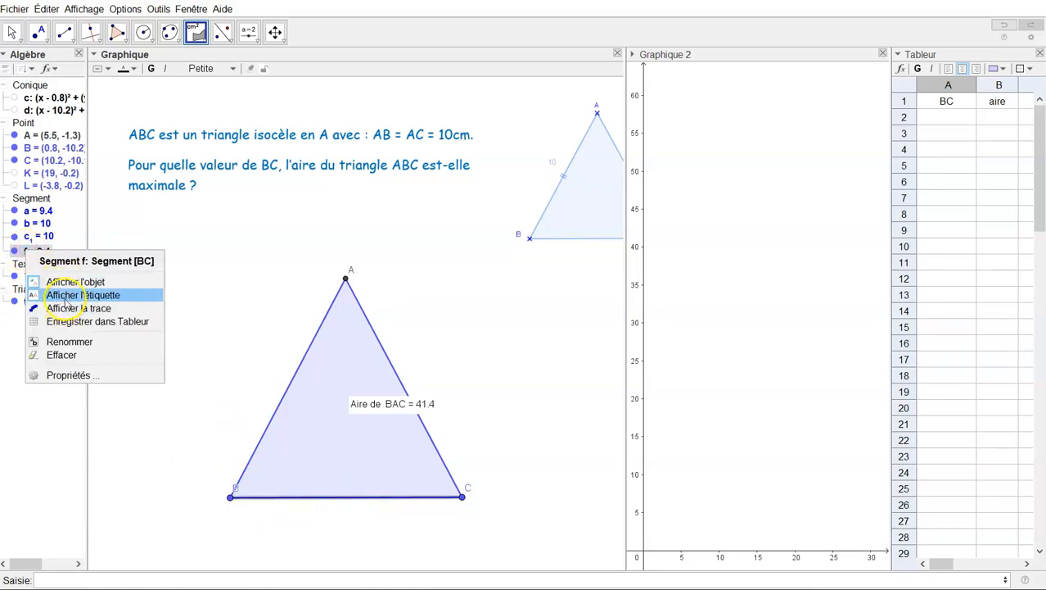
left_click(65, 299)
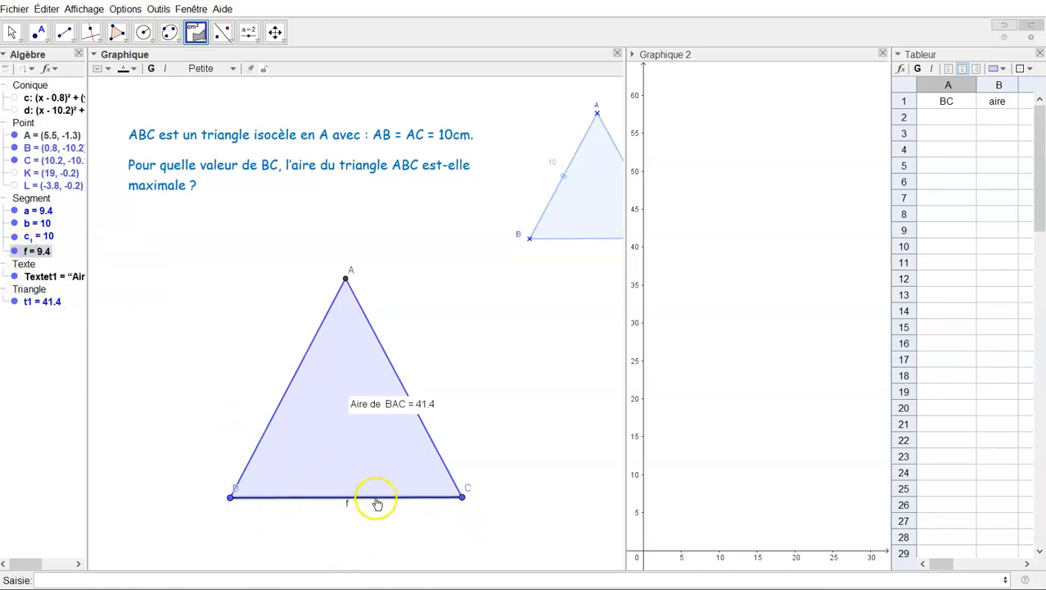
right_click(34, 255)
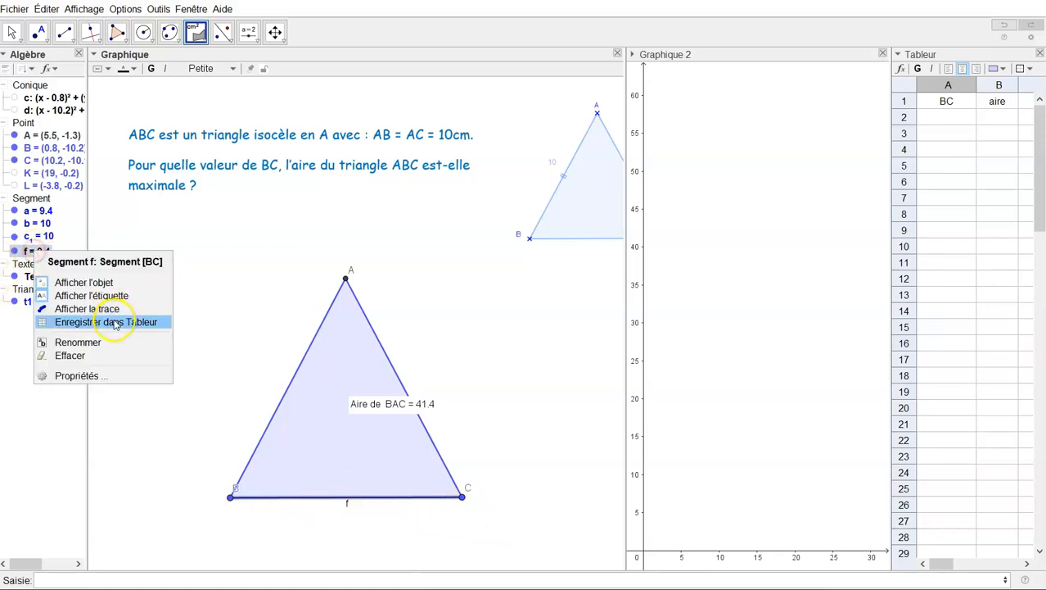
left_click(97, 280)
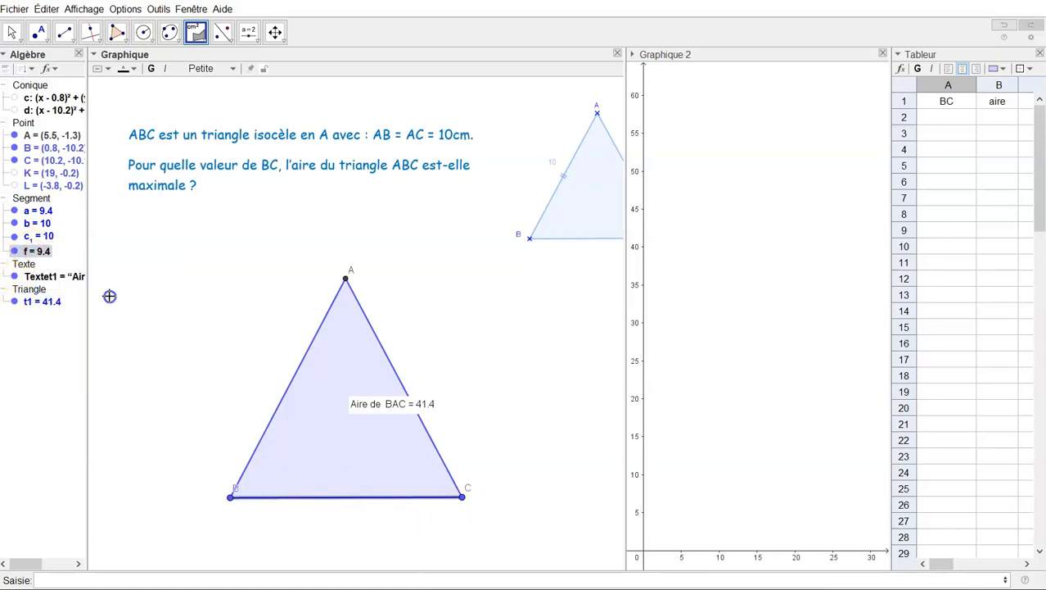
left_click(14, 248)
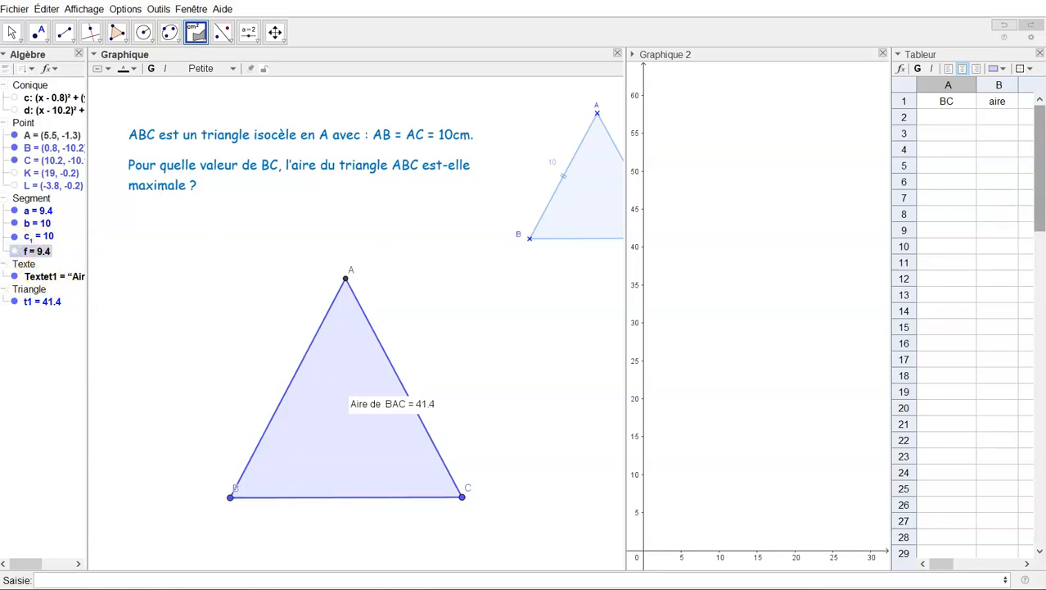
Link cell A2 to segment length f and cell B2 to the triangle area t1
left_click(950, 117)
type("f")
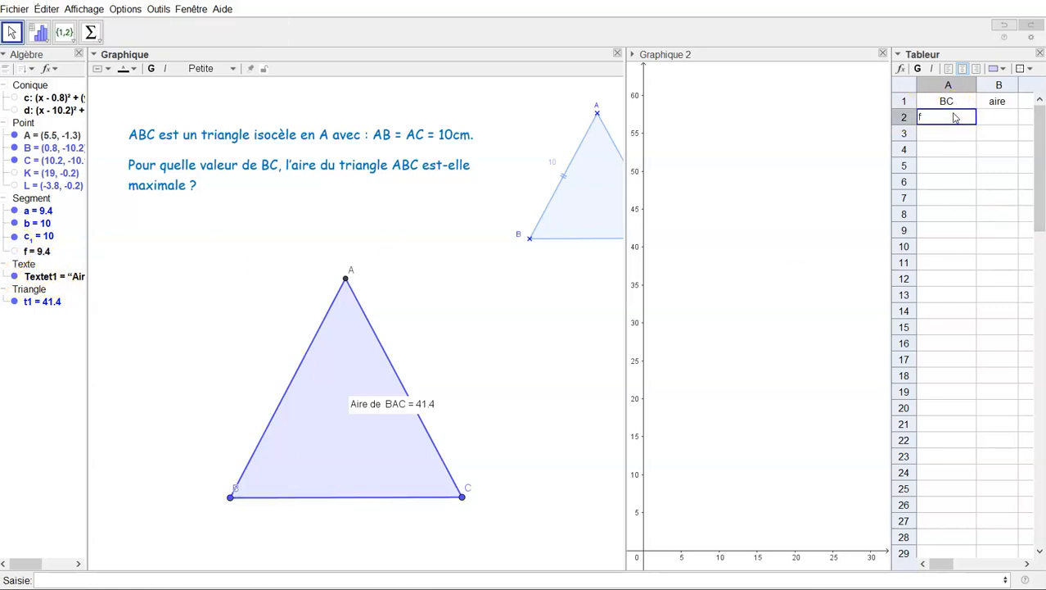
key("Return")
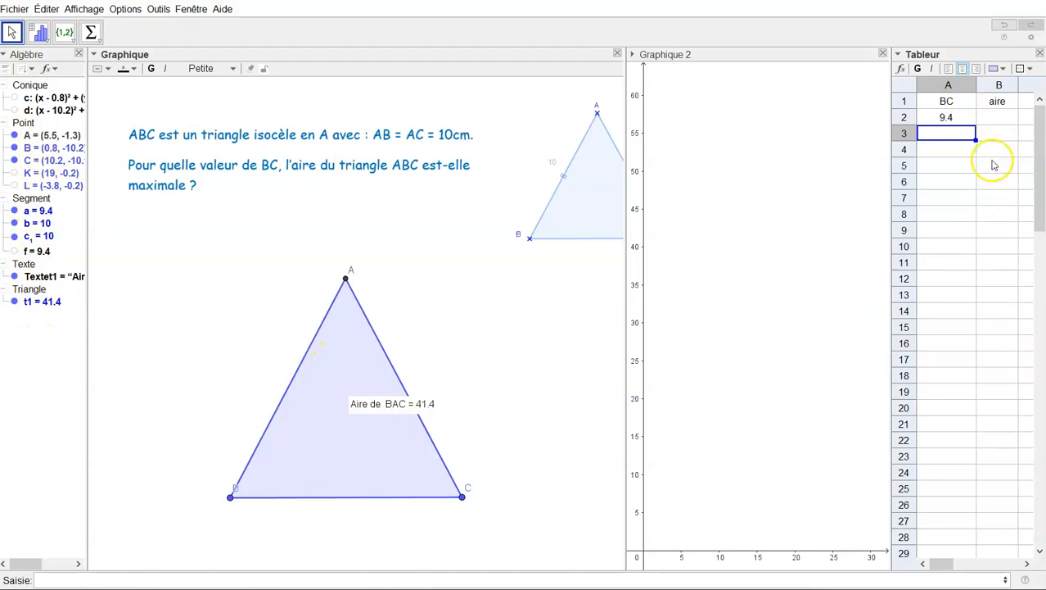
left_click(988, 120)
type("t")
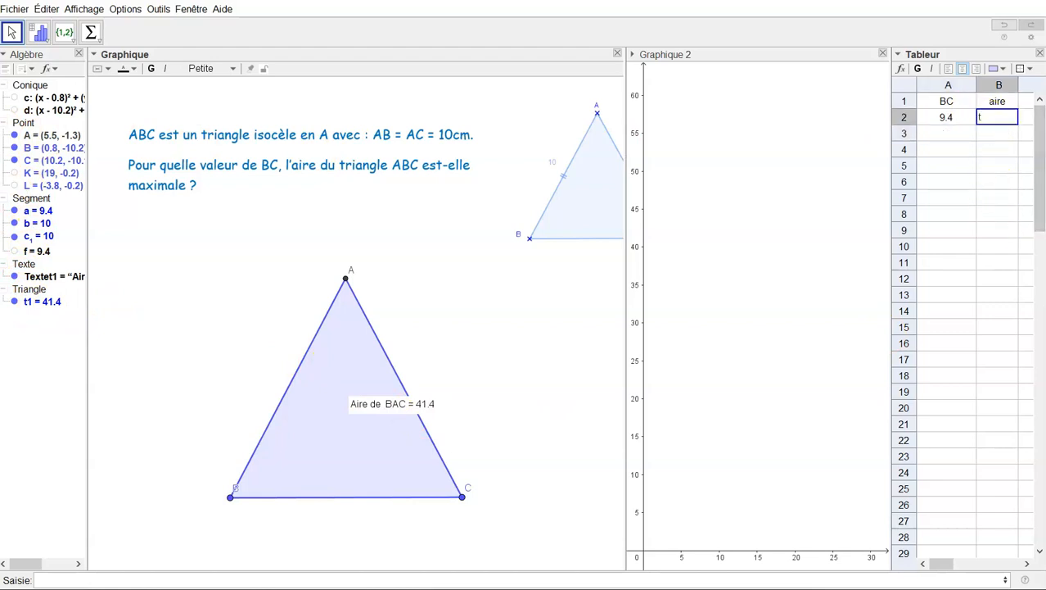
type("1")
key("Return")
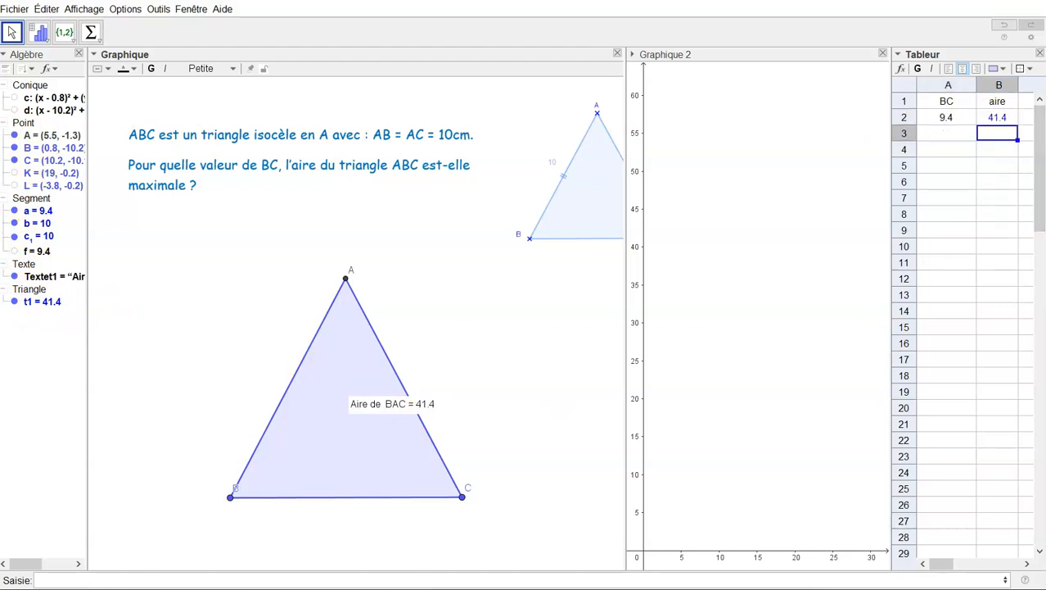
Close the Algebra view and move vertex C of the large triangle so that BC is about 8.5
left_click(79, 54)
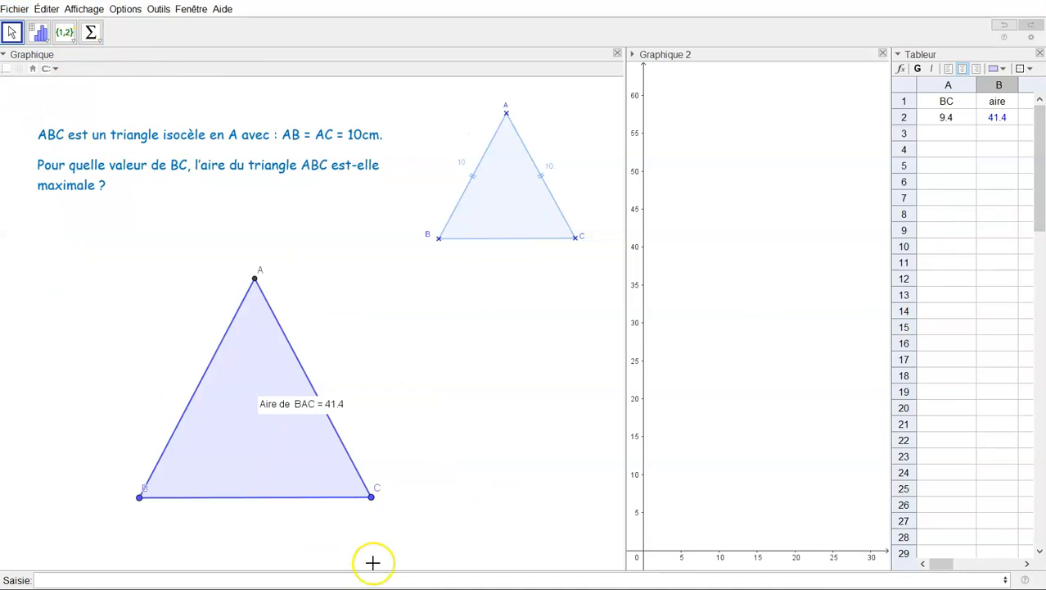
left_click_drag(373, 496, 350, 500)
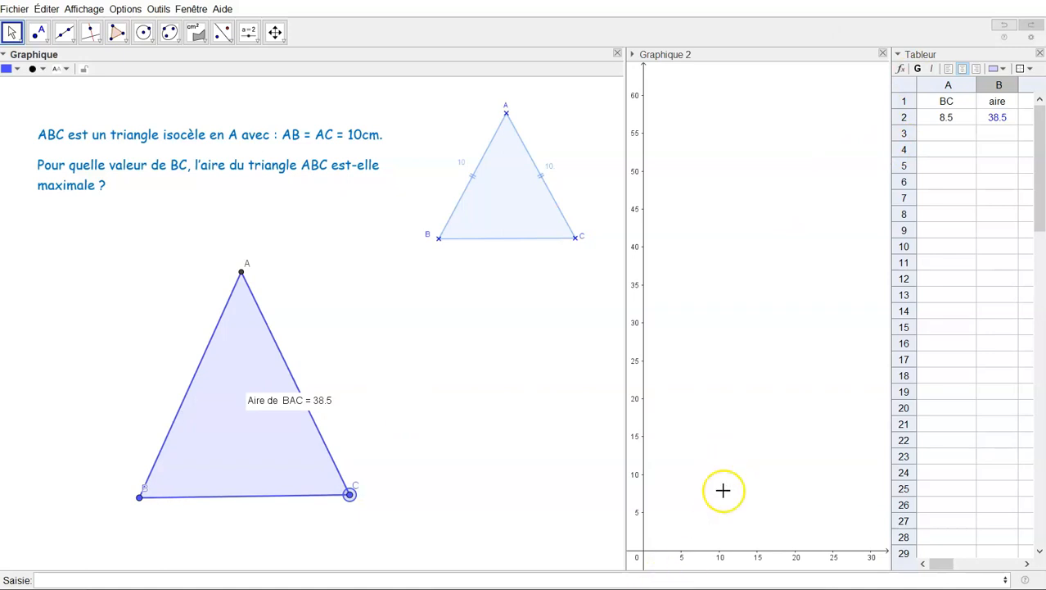
Plot point P in the second graphics view with length BC as its x-coordinate and triangle area t1 as its y-coordinate
left_click(721, 443)
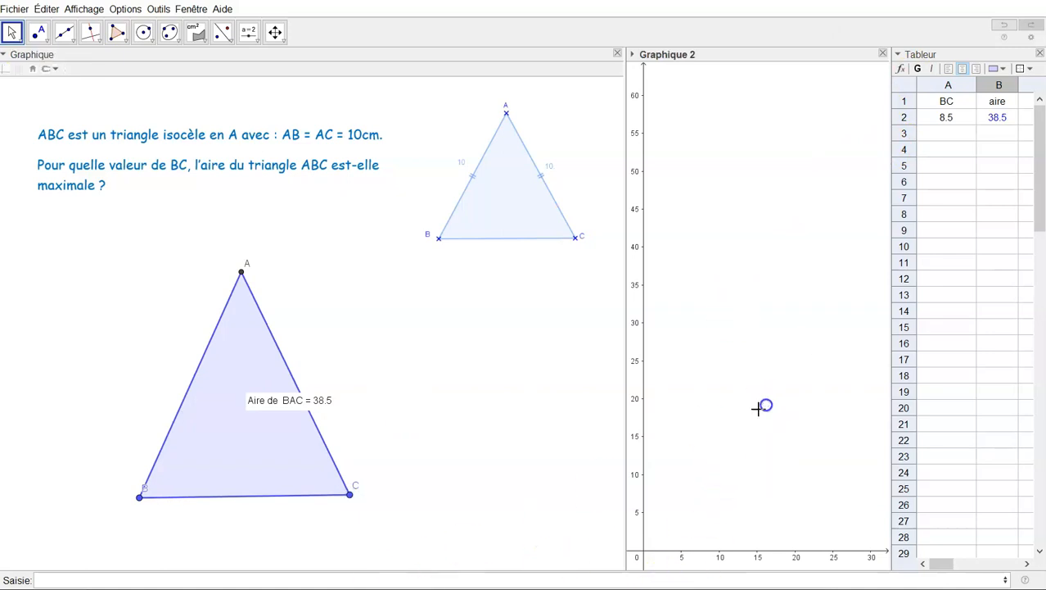
left_click(542, 578)
type("t1")
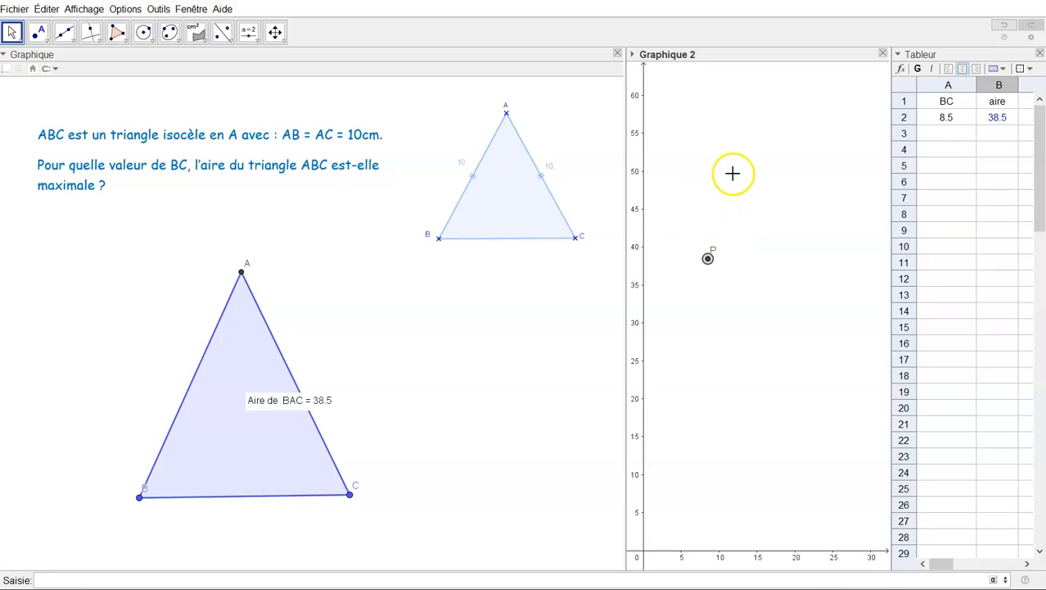
Move vertex C until BC is about 8.3 and turn on the trace for point P
mouse_move(351, 492)
left_mouse_down()
mouse_move(339, 501)
mouse_move(282, 490)
mouse_move(455, 496)
mouse_move(345, 502)
left_mouse_up()
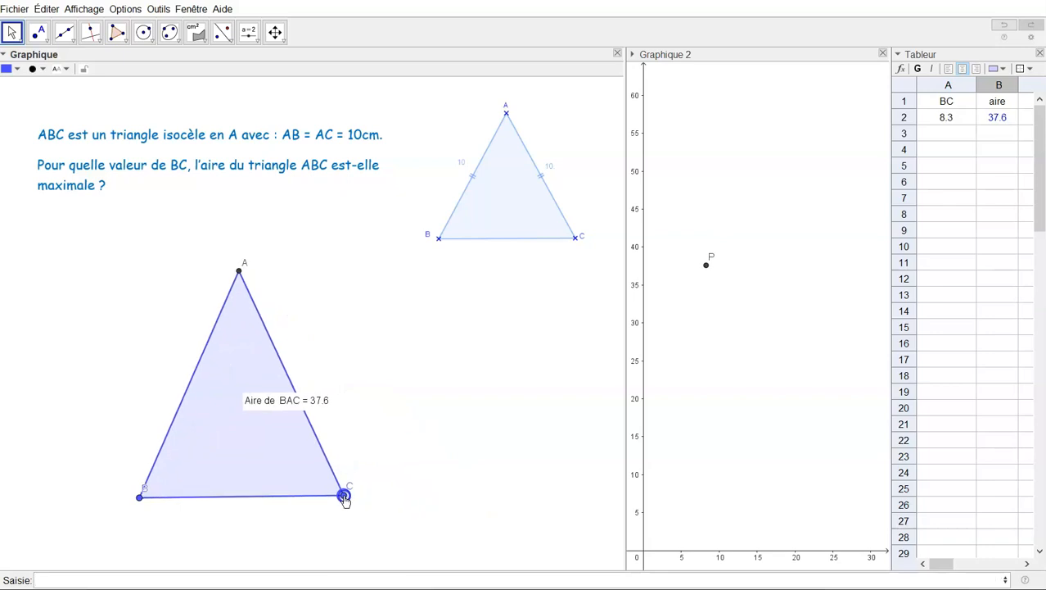
left_click(708, 267)
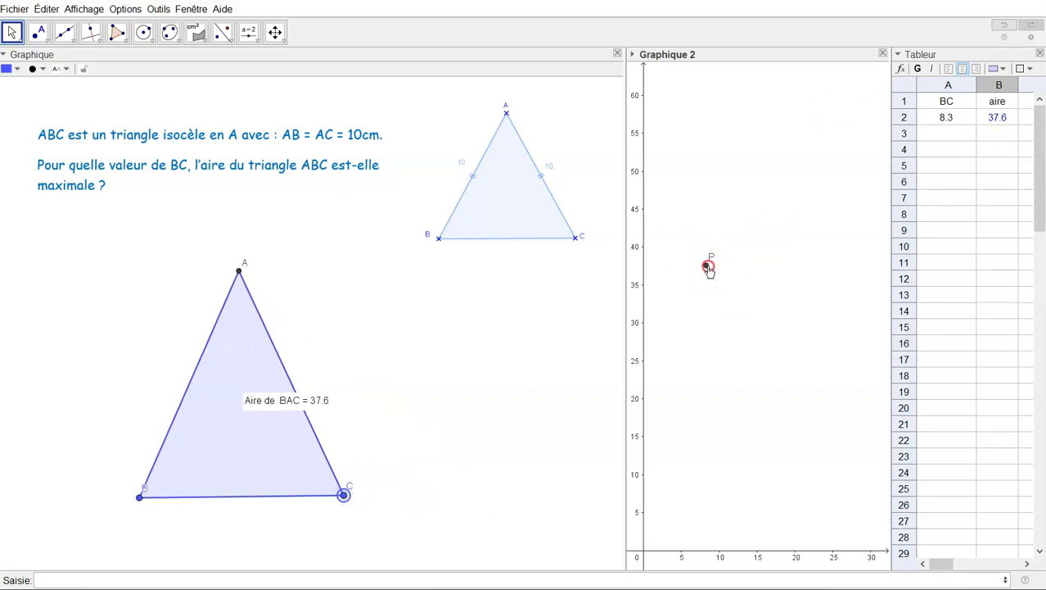
right_click(708, 267)
left_click(732, 318)
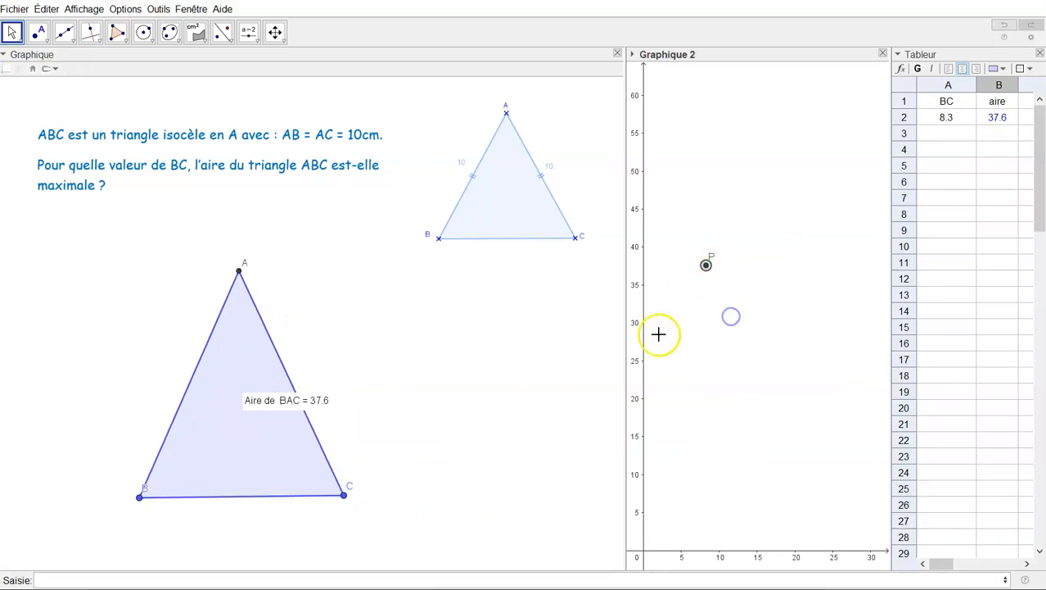
Move vertex C through a wide range to trace P's curve, and place it near the peak with BC about 14.3
left_click(350, 494)
mouse_move(349, 494)
left_mouse_down()
mouse_move(149, 502)
mouse_move(301, 481)
mouse_move(416, 485)
mouse_move(528, 524)
mouse_move(575, 496)
mouse_move(609, 501)
mouse_move(545, 498)
left_mouse_up()
left_click(735, 205)
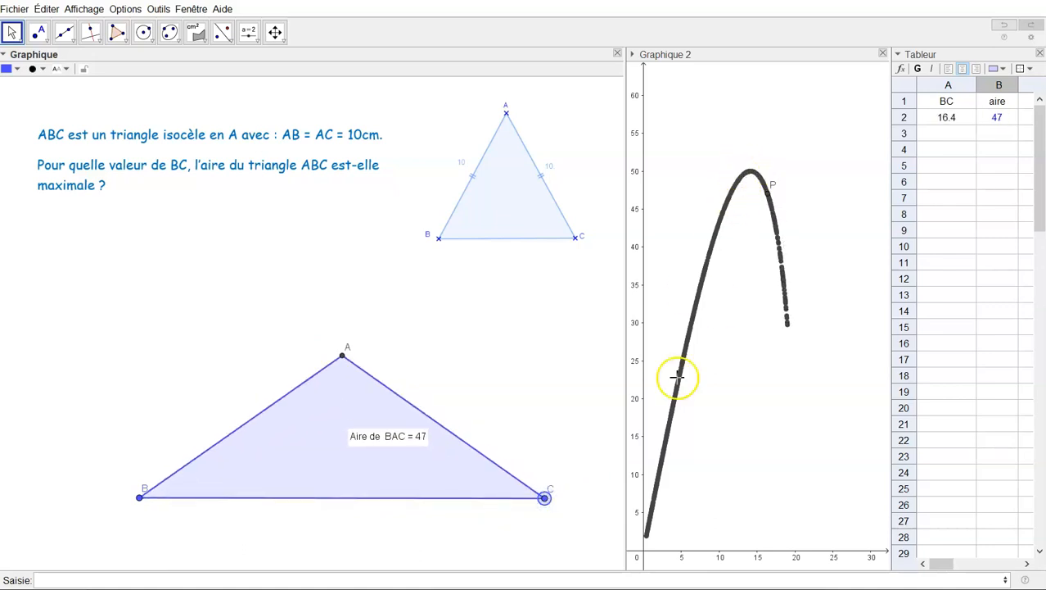
left_click_drag(545, 498, 498, 494)
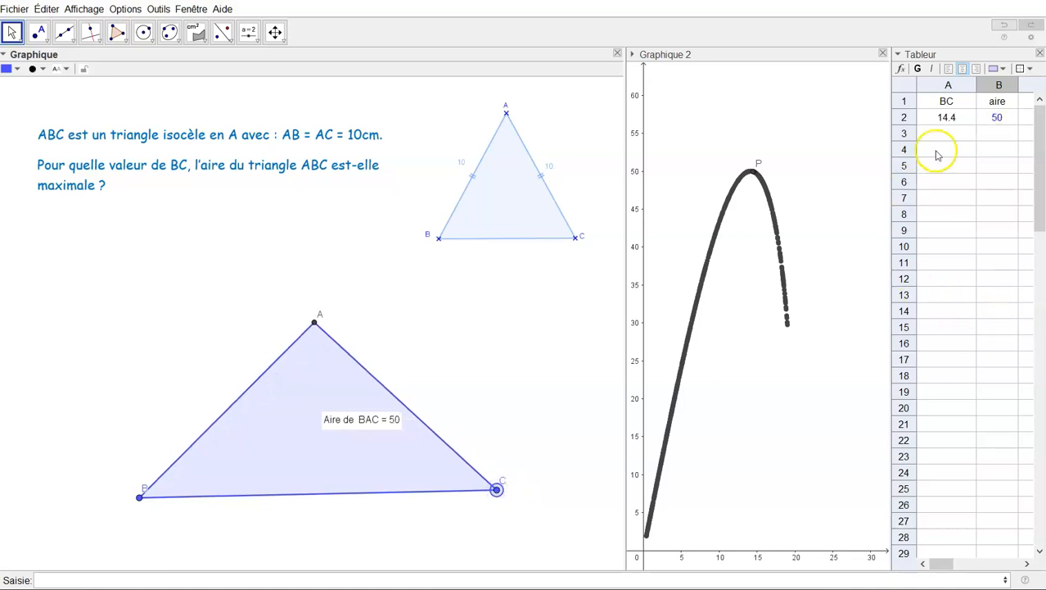
mouse_move(496, 489)
left_mouse_down()
mouse_move(480, 488)
mouse_move(495, 484)
left_mouse_up()
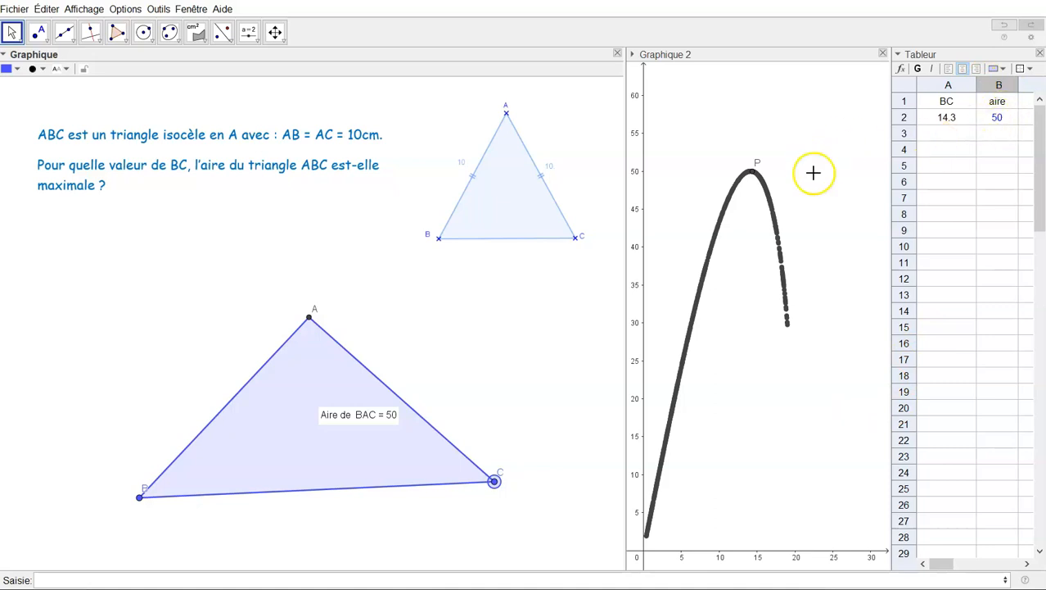
Set the rounding of displayed values to 2 decimal places
left_click(160, 9)
key("Escape")
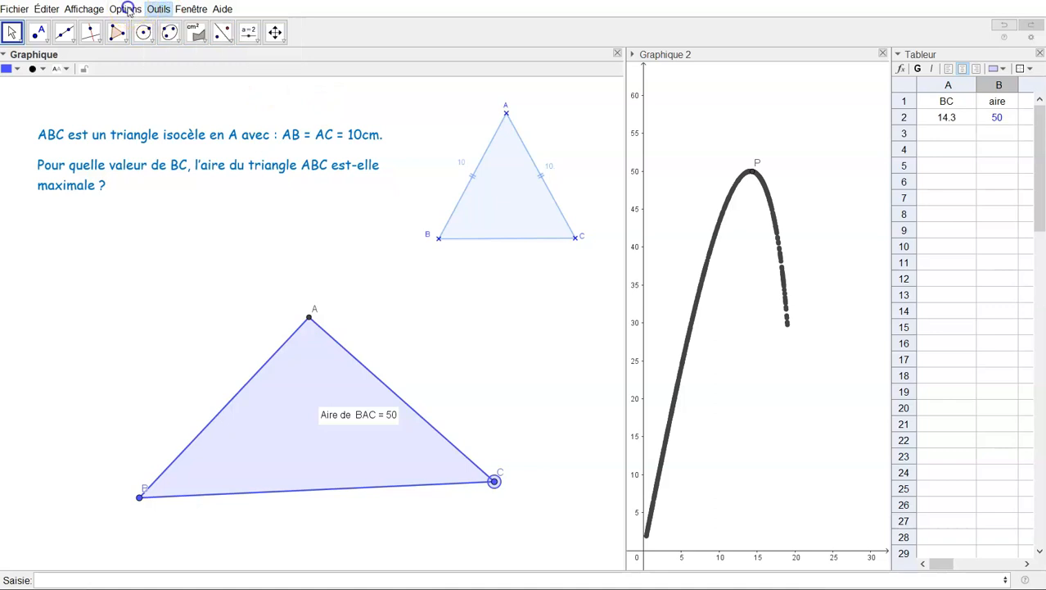
left_click(128, 9)
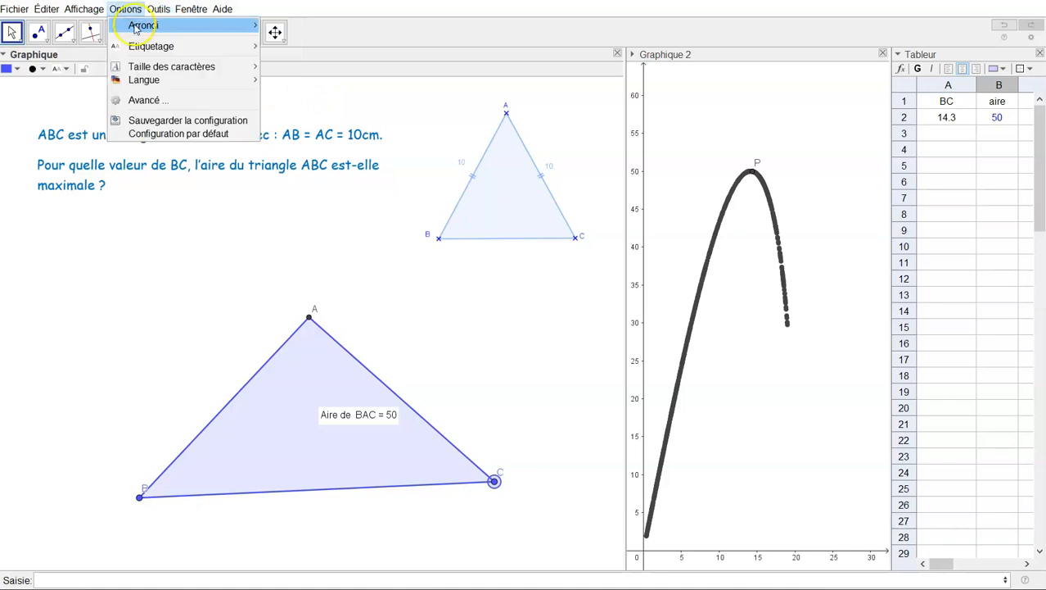
left_click(156, 10)
mouse_move(127, 8)
mouse_move(134, 26)
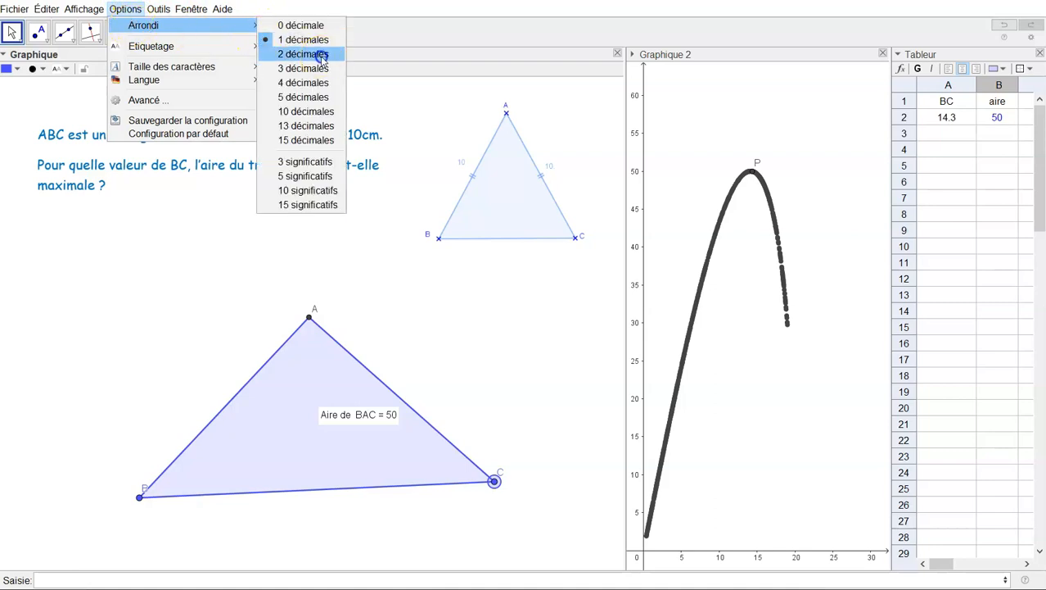
left_click(322, 59)
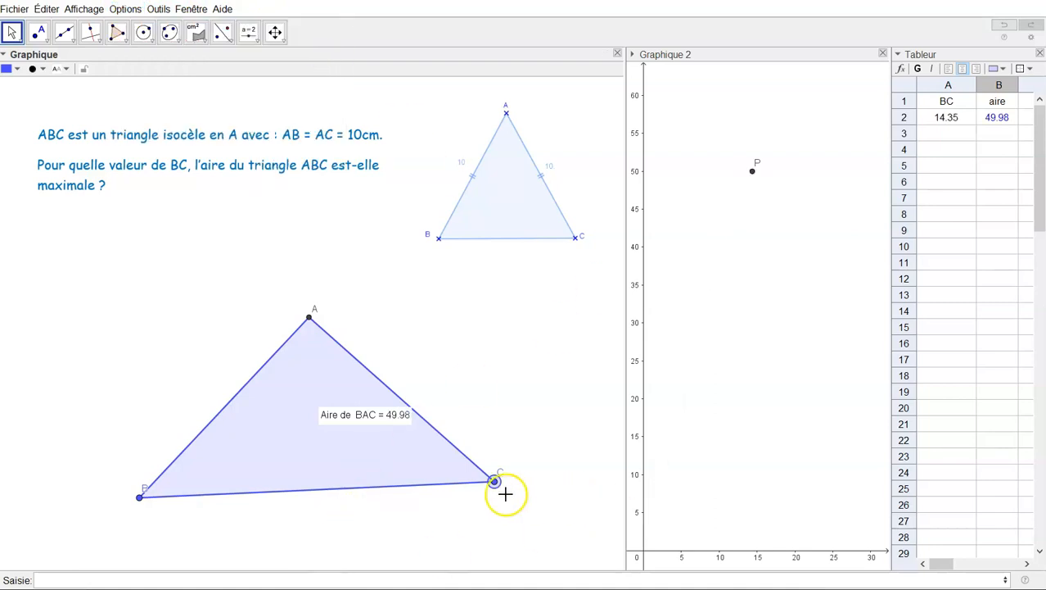
Vary vertex C to retrace the upper part of P's curve, ending near its maximum with BC about 14.24
mouse_move(494, 483)
left_mouse_down()
mouse_move(471, 482)
mouse_move(526, 484)
mouse_move(480, 481)
mouse_move(453, 496)
mouse_move(382, 583)
mouse_move(328, 565)
mouse_move(422, 479)
mouse_move(486, 455)
mouse_move(510, 504)
mouse_move(551, 547)
mouse_move(591, 560)
mouse_move(535, 441)
mouse_move(504, 488)
mouse_move(492, 487)
left_mouse_up()
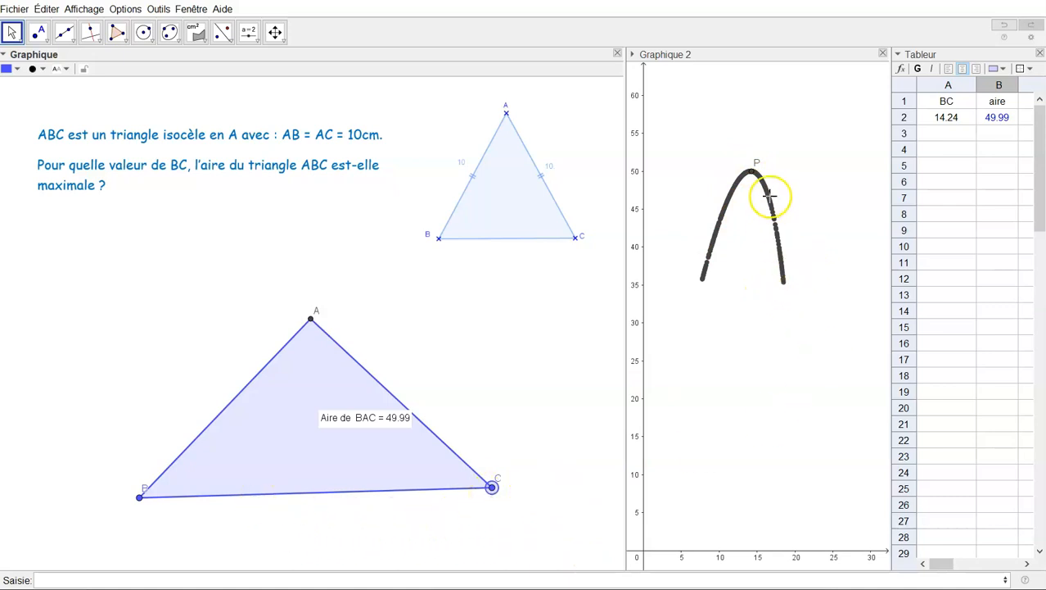
left_click(753, 175)
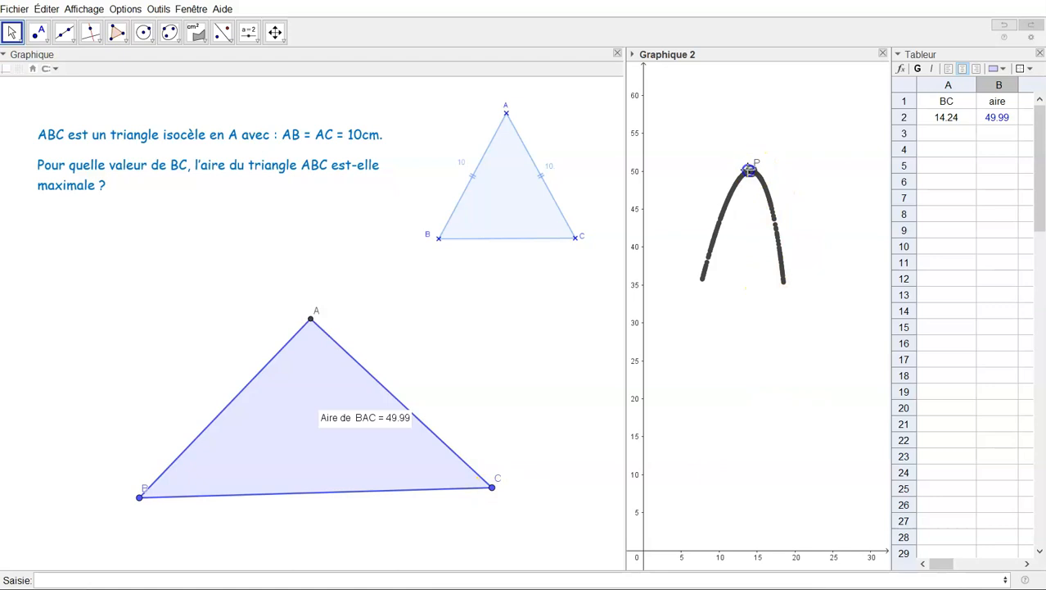
left_click(490, 337)
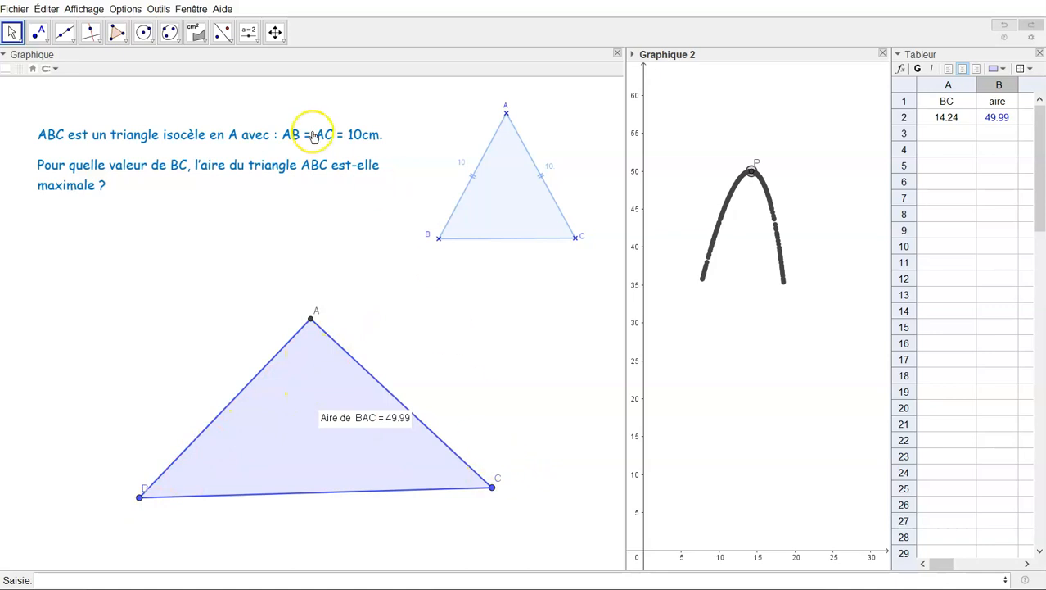
Add an angle measurement for angle BAC at vertex A of the large triangle
left_click(198, 34)
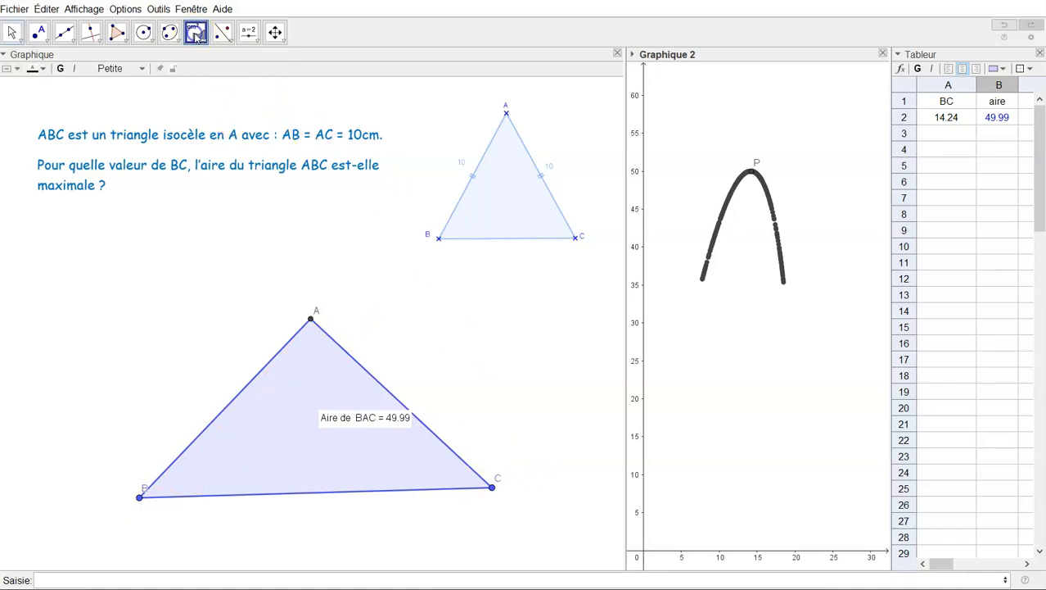
left_click(206, 43)
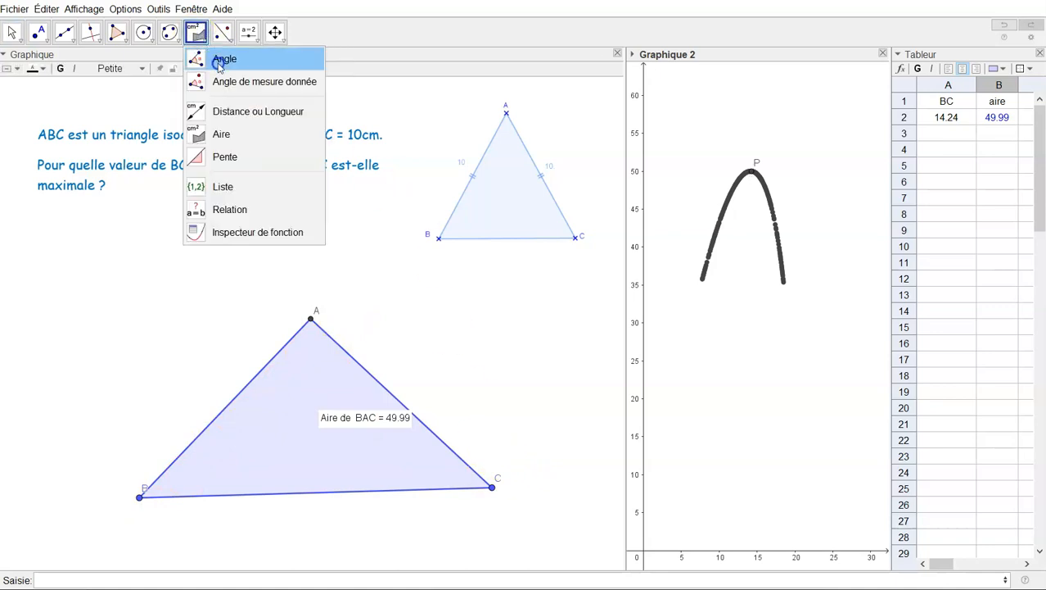
left_click(219, 59)
left_click(140, 496)
left_click(312, 320)
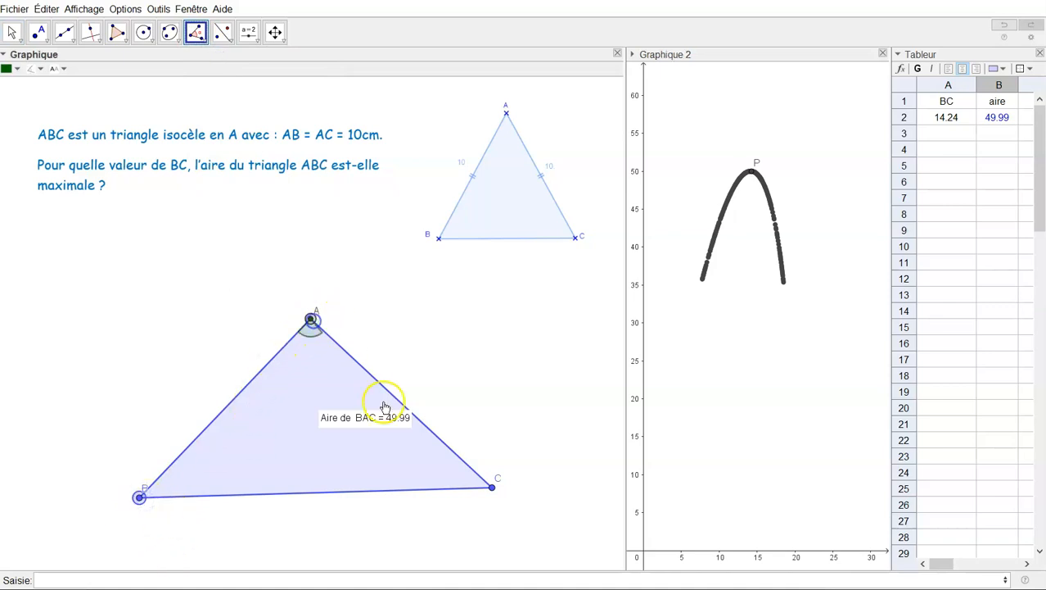
left_click(489, 487)
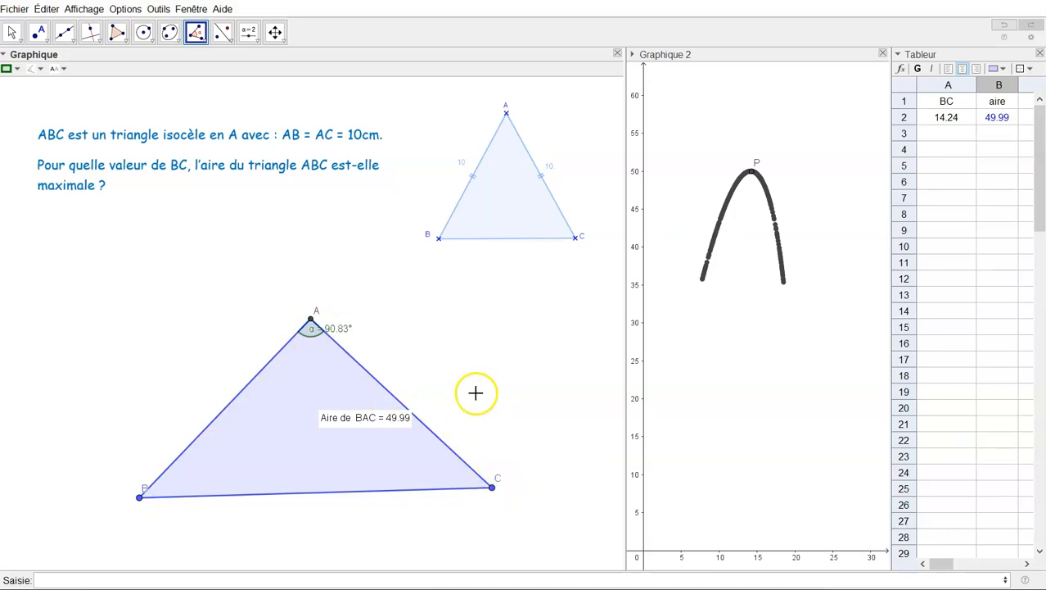
Move vertex C so that BC is about 13.86 and angle BAC is about 87.73°
left_click(12, 32)
left_click_drag(494, 488, 482, 486)
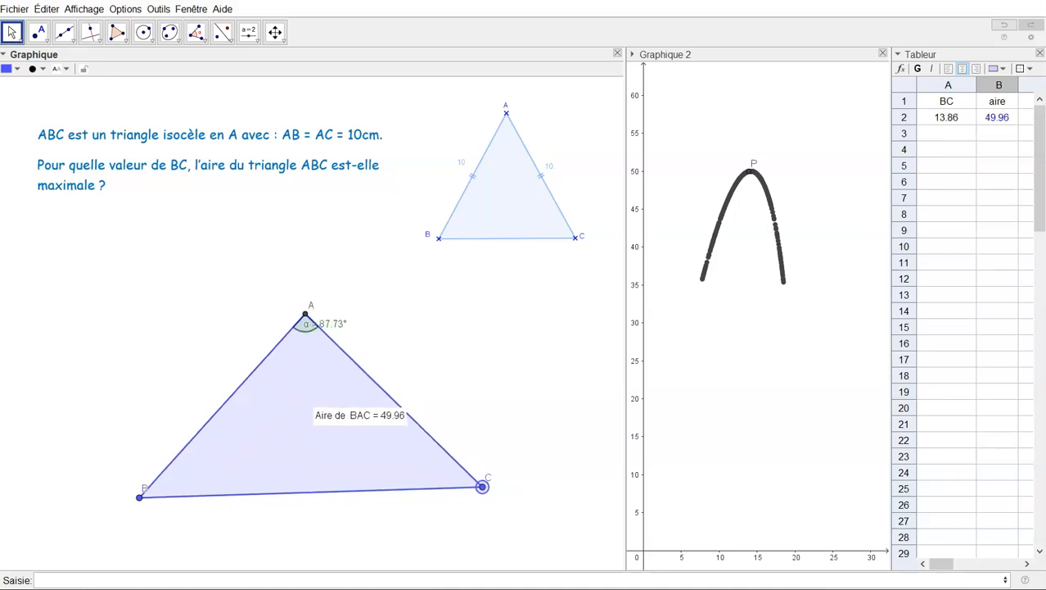